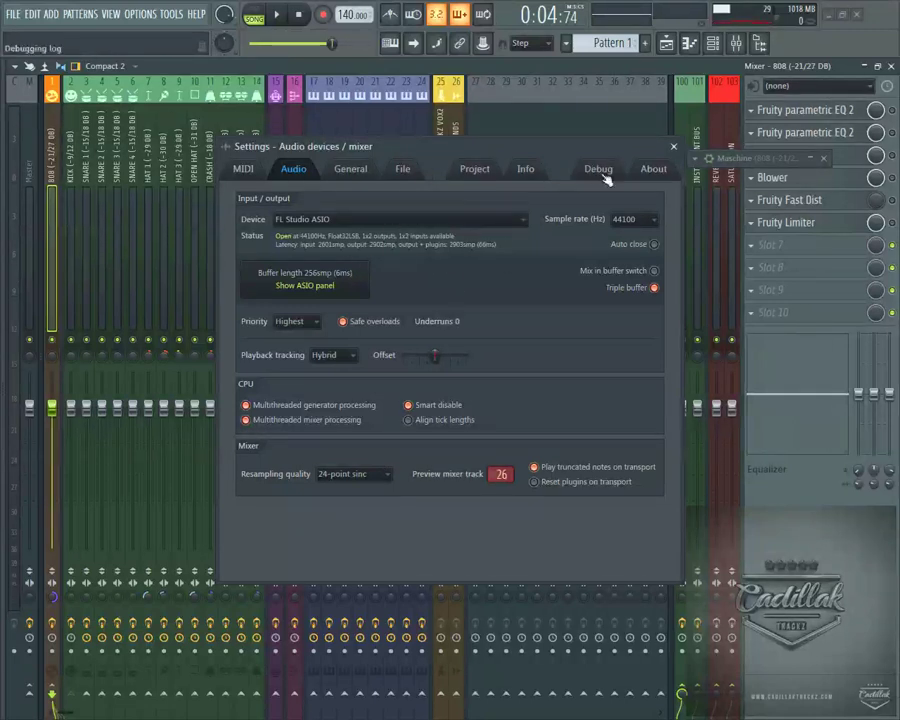
Close the audio settings, switch to Chrome, and look through Data Strain Music's videos and the Maschine Perform FX search results.
{"action": "left_click", "coordinate": [673, 147]}
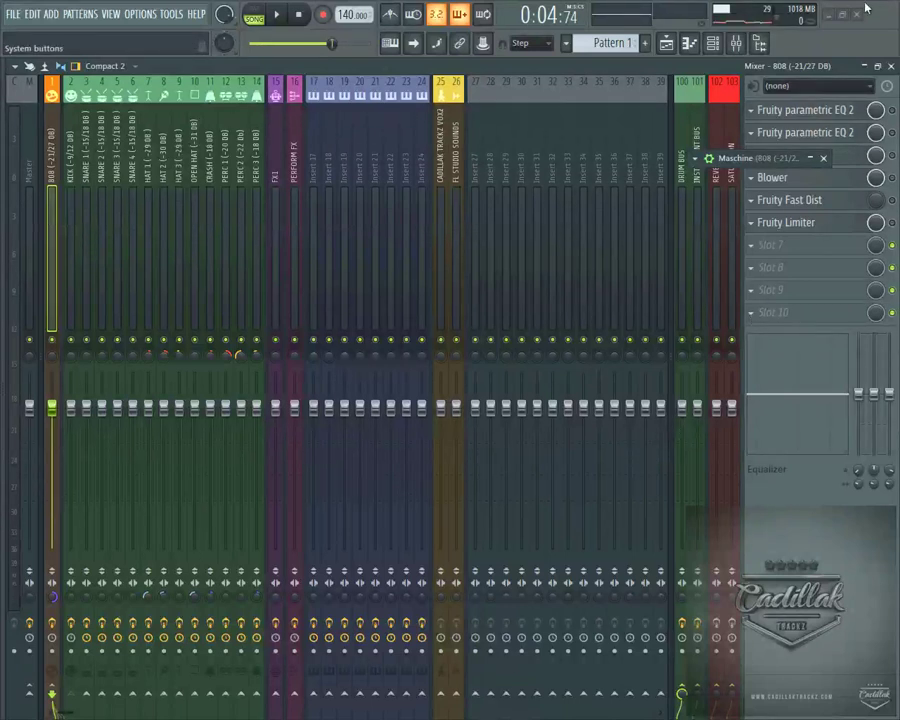
{"action": "left_click", "coordinate": [828, 14]}
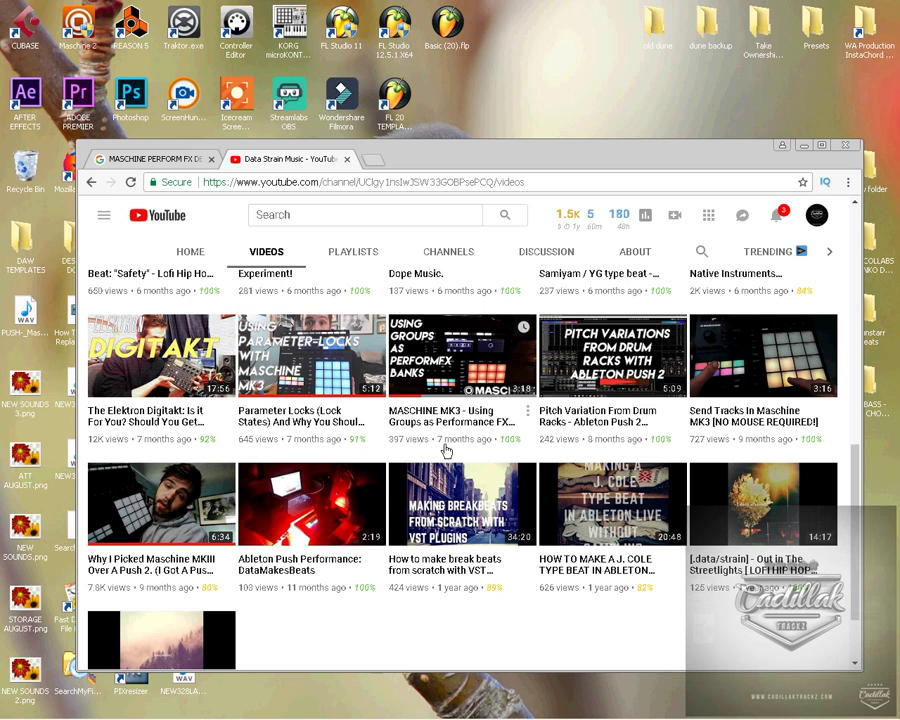
{"action": "left_click", "coordinate": [823, 146]}
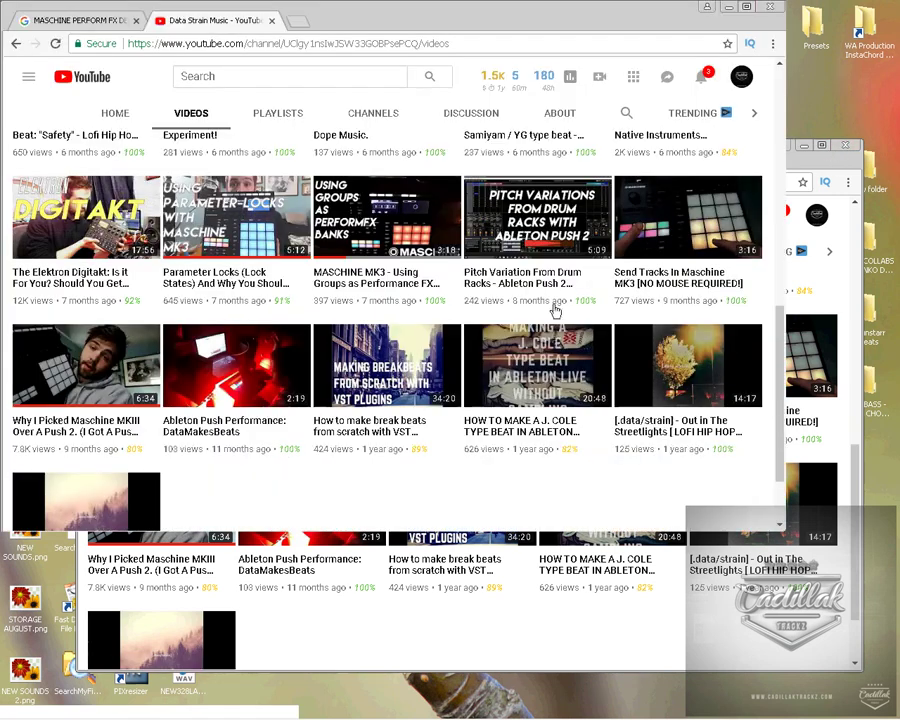
{"action": "scroll", "coordinate": [226, 285], "scroll_direction": "up", "scroll_amount": 5}
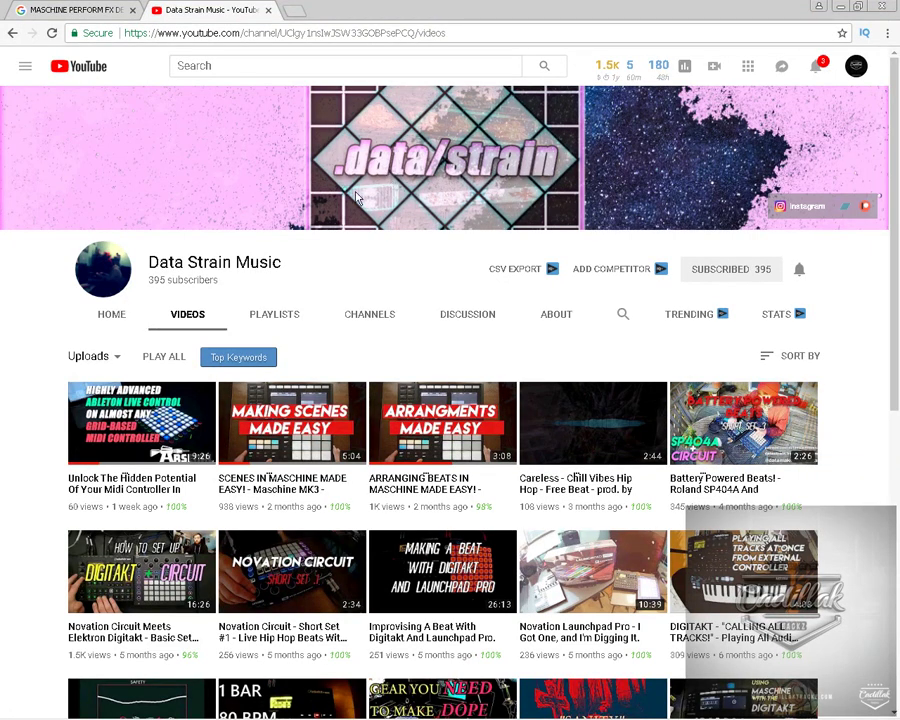
{"action": "scroll", "coordinate": [440, 397], "scroll_direction": "down", "scroll_amount": 4}
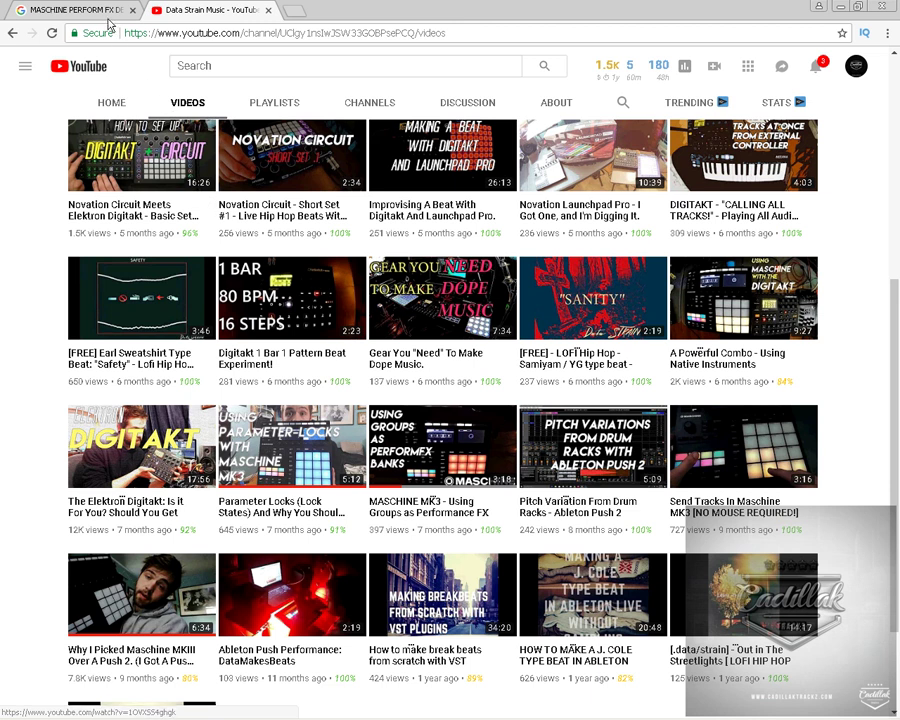
{"action": "left_click", "coordinate": [70, 10]}
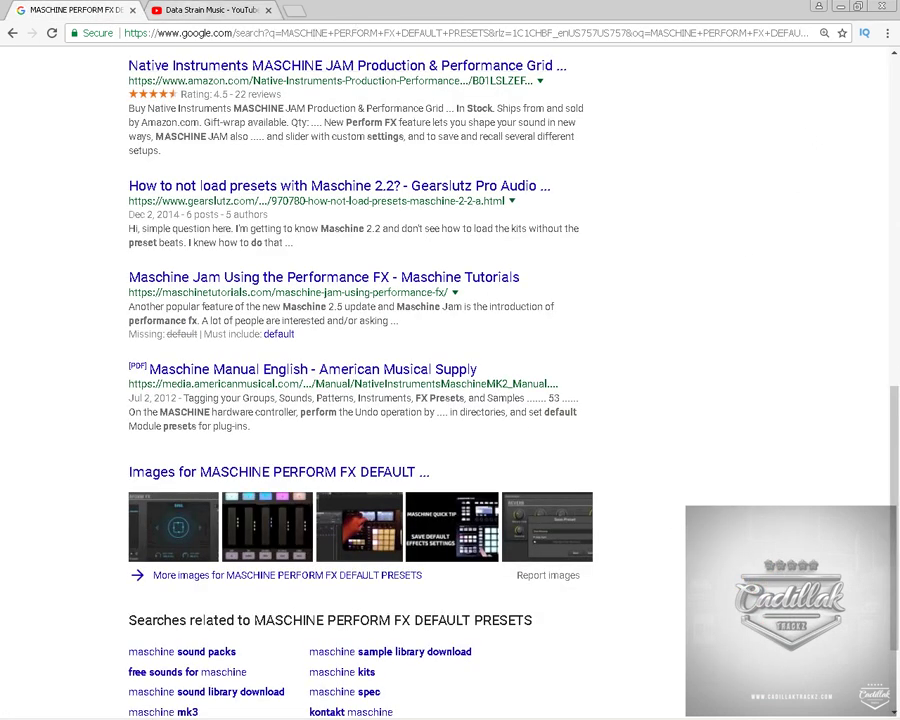
{"action": "left_click", "coordinate": [200, 10]}
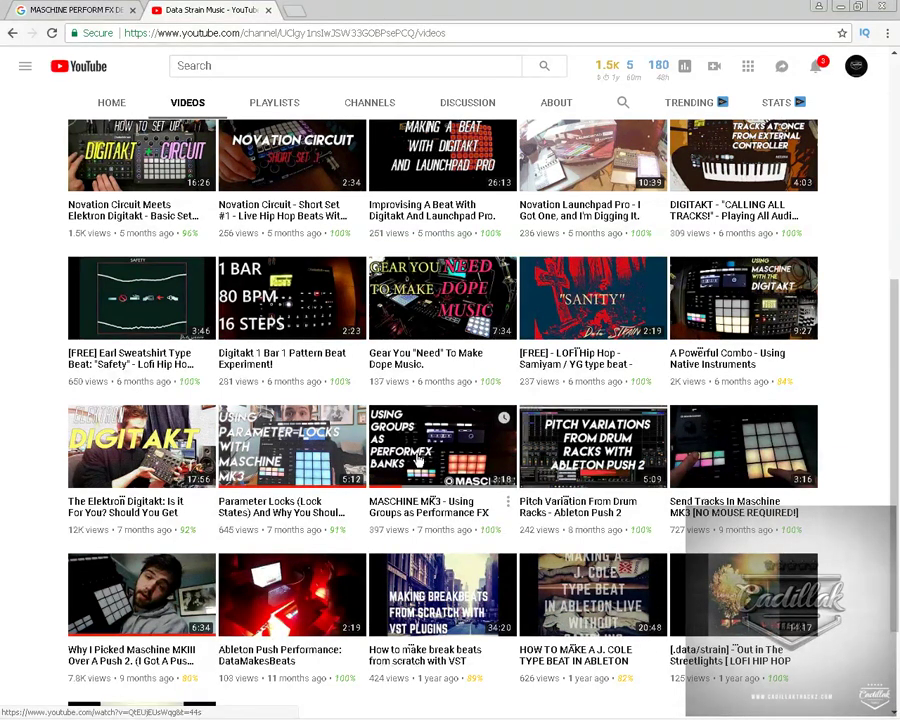
Switch back to FL Studio, show the channel rack, and restore the Maschine plugin window fully in view with PFX STUTTER selected.
{"action": "mouse_move", "coordinate": [96, 706]}
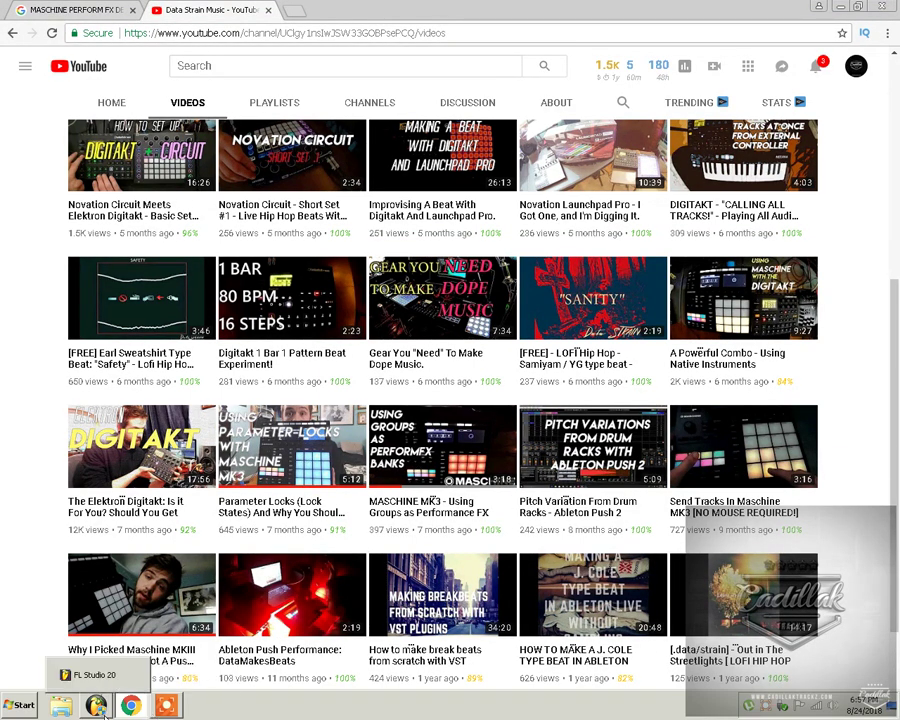
{"action": "left_click", "coordinate": [96, 706]}
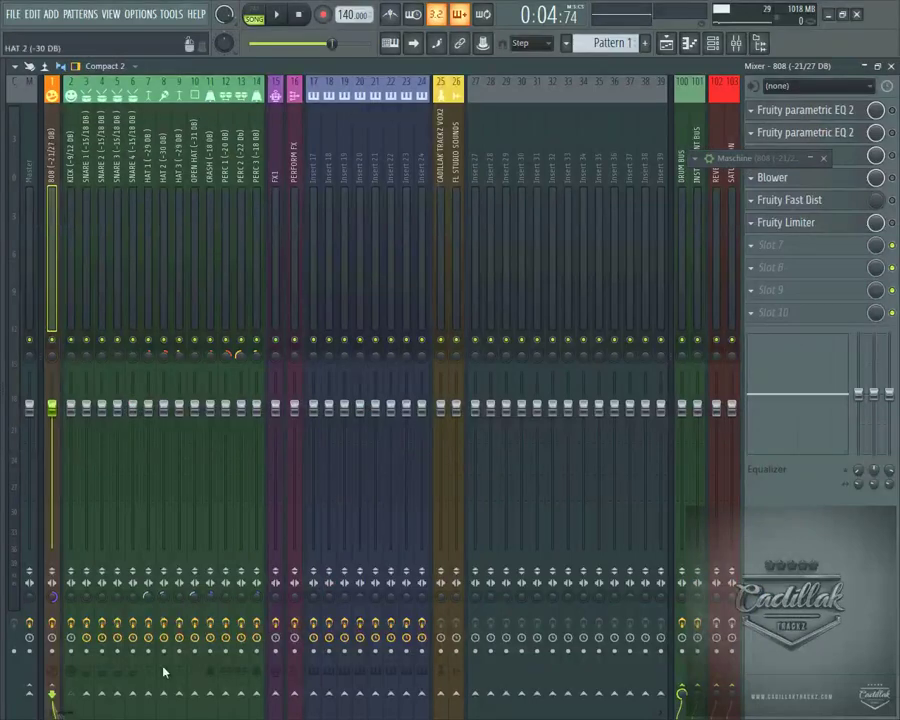
{"action": "left_click", "coordinate": [668, 44]}
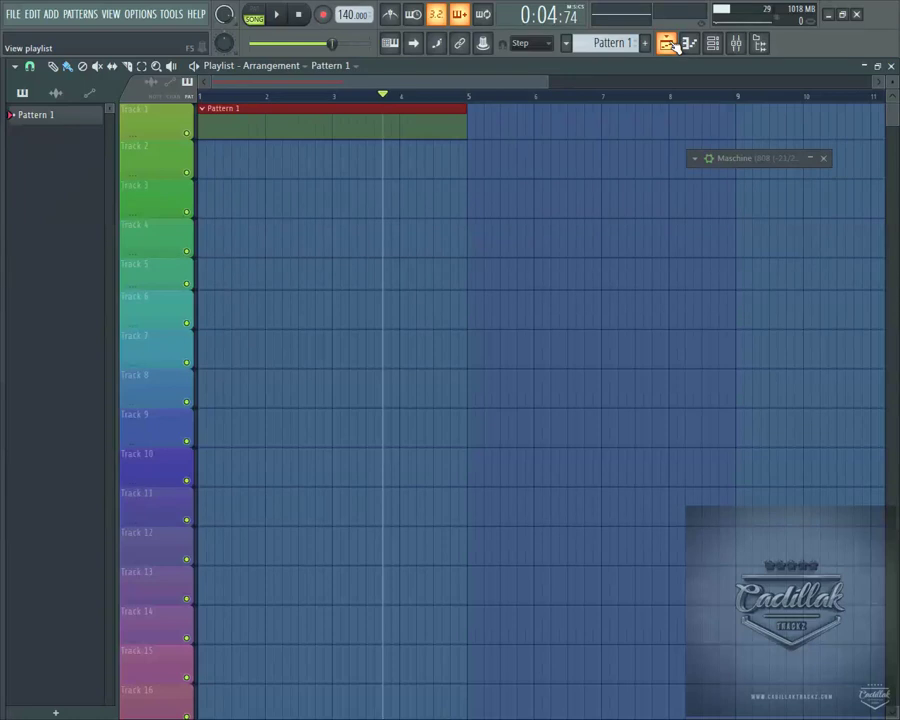
{"action": "left_click", "coordinate": [708, 44]}
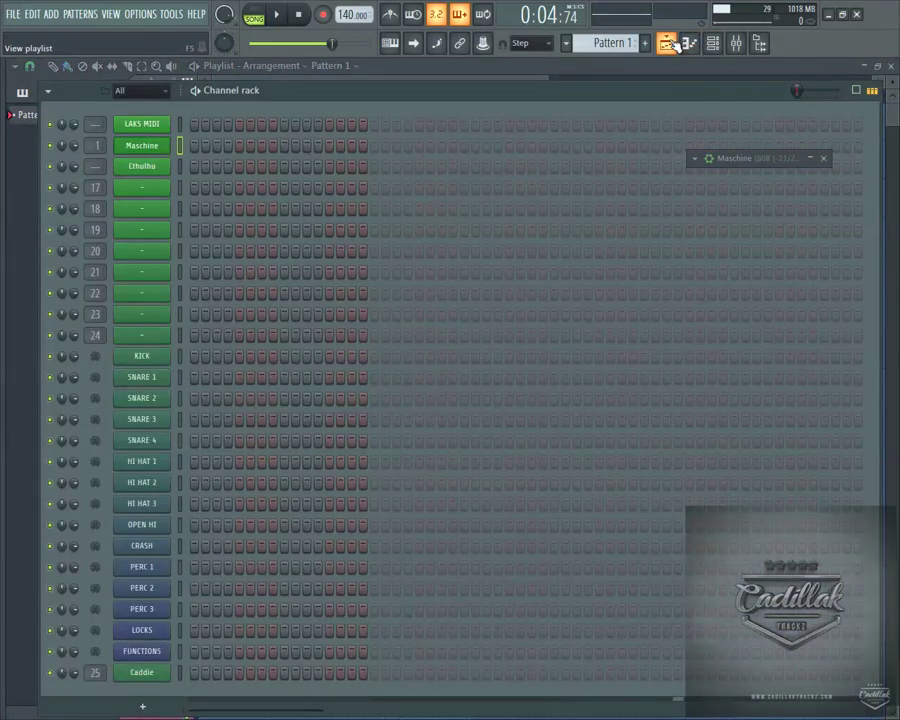
{"action": "left_click", "coordinate": [670, 44]}
{"action": "left_click", "coordinate": [670, 44]}
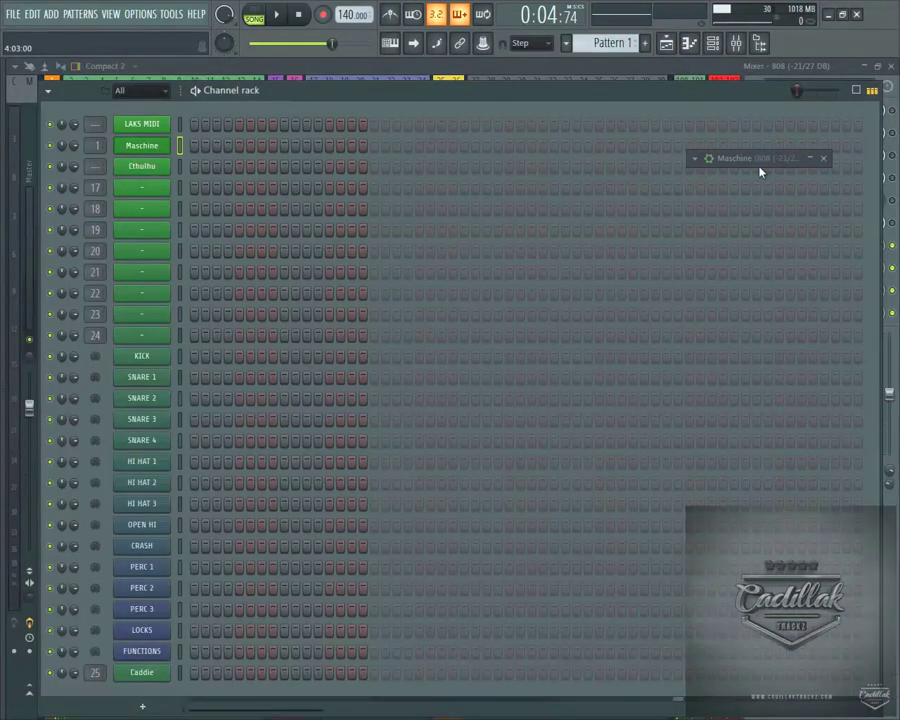
{"action": "left_click_drag", "start_coordinate": [760, 160], "coordinate": [57, 125]}
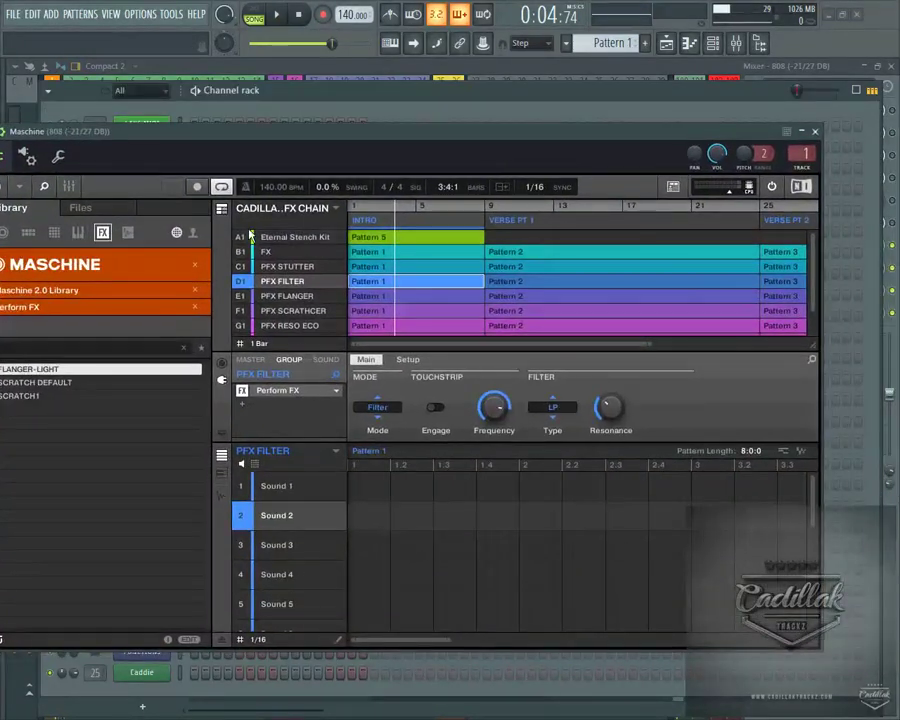
{"action": "left_click", "coordinate": [288, 268]}
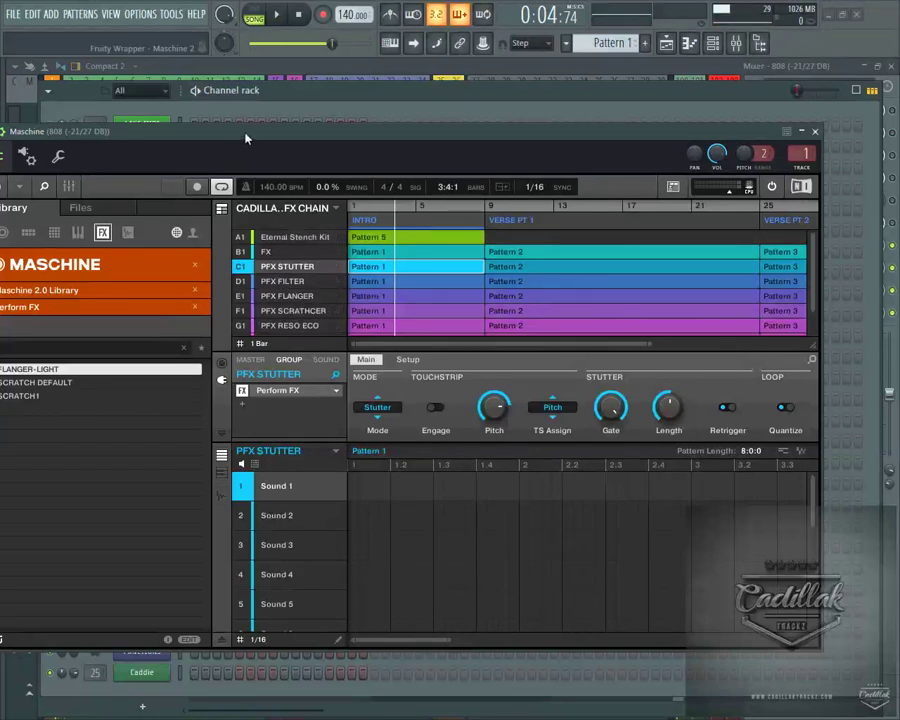
{"action": "left_click_drag", "start_coordinate": [246, 134], "coordinate": [268, 129]}
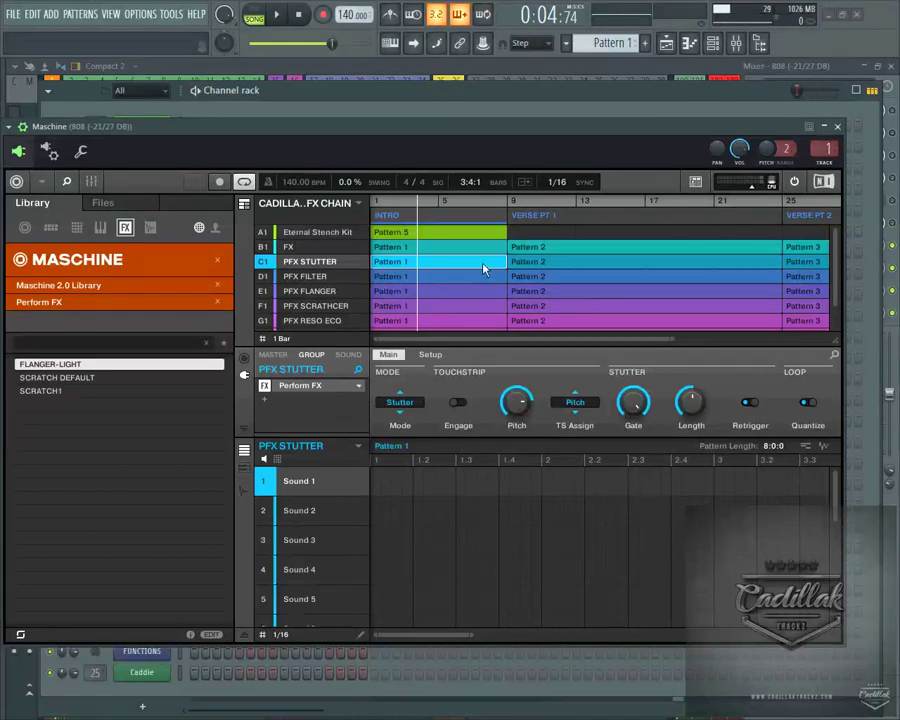
Compare the group-level effect slots of the FX, PFX STUTTER and PFX FILTER groups in Maschine.
{"action": "left_click", "coordinate": [300, 246]}
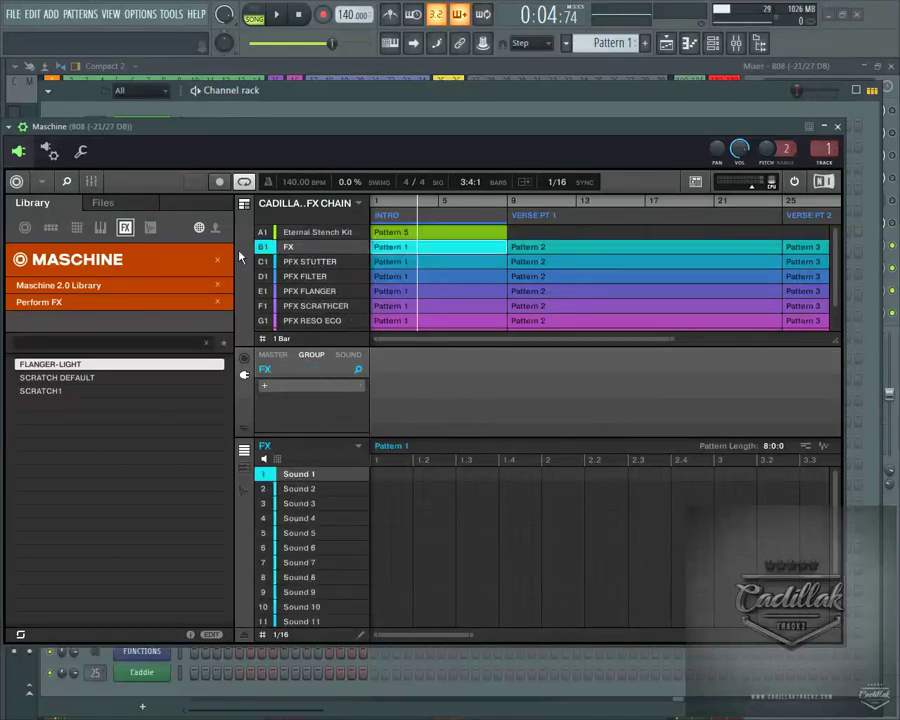
{"action": "left_click", "coordinate": [310, 237]}
{"action": "left_click", "coordinate": [316, 259]}
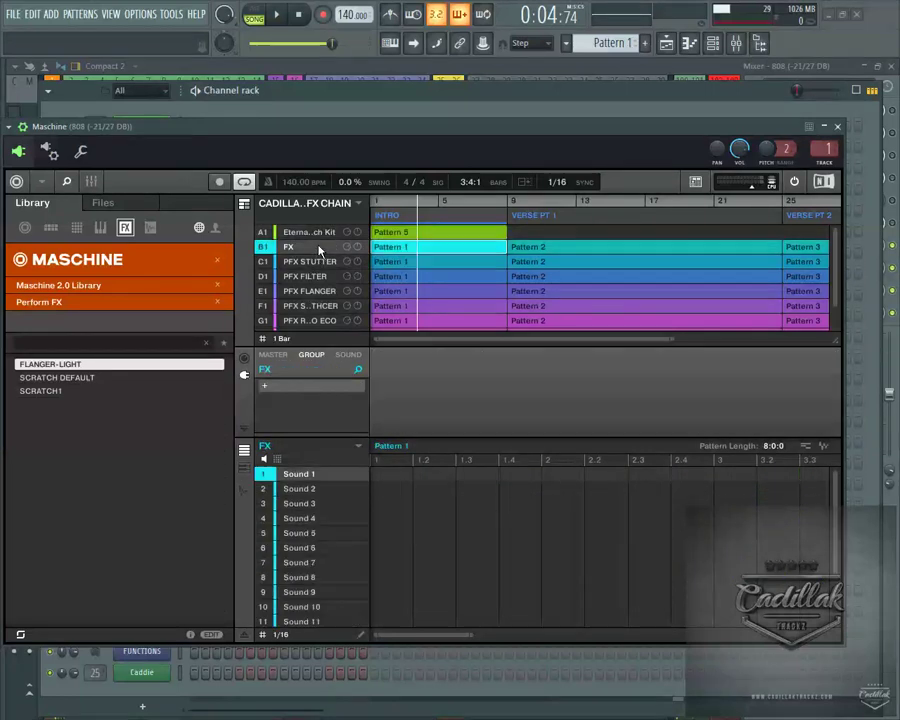
{"action": "left_click", "coordinate": [320, 247]}
{"action": "left_click", "coordinate": [318, 276]}
{"action": "left_click", "coordinate": [321, 262]}
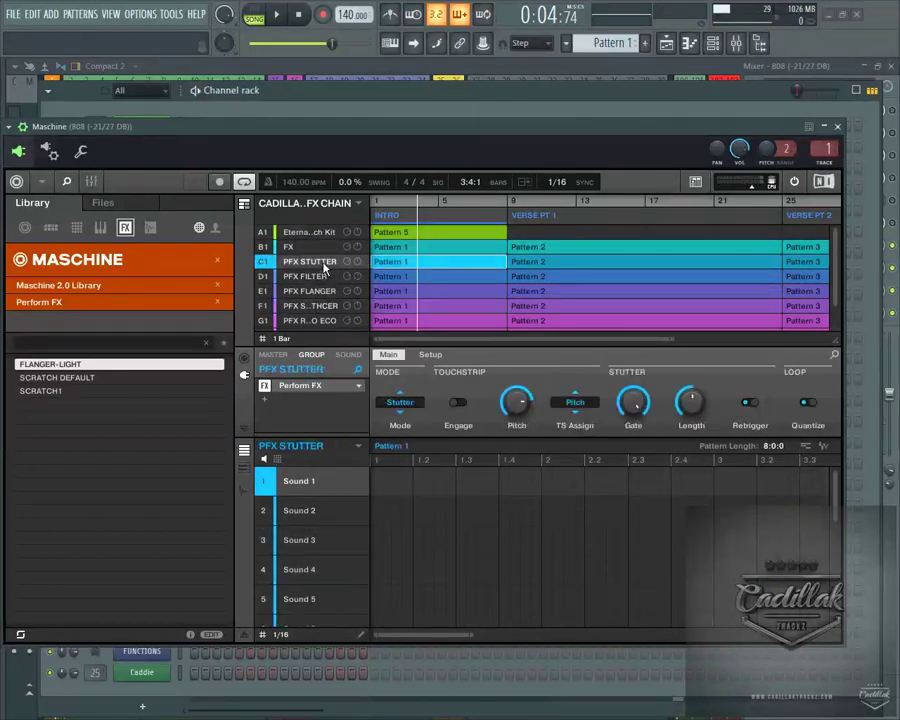
{"action": "left_click", "coordinate": [321, 305]}
{"action": "left_click", "coordinate": [321, 275]}
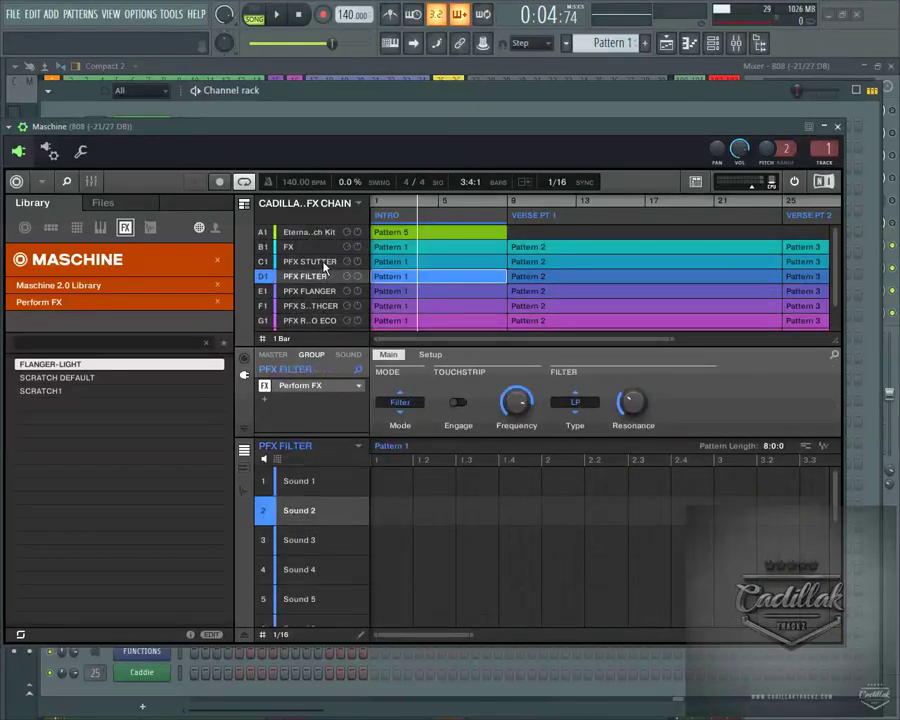
{"action": "left_click", "coordinate": [322, 262]}
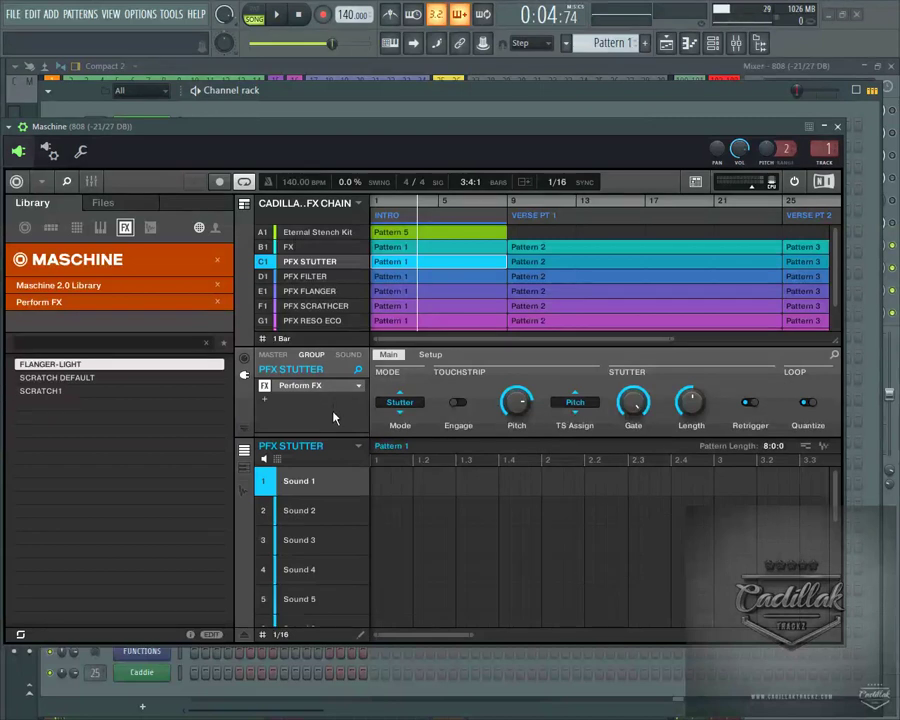
{"action": "left_click", "coordinate": [319, 276]}
{"action": "left_click", "coordinate": [324, 261]}
{"action": "left_click", "coordinate": [322, 276]}
{"action": "left_click", "coordinate": [324, 261]}
Inspect the Perform FX mode and parameters of the groups from PFX FILTER through PERFORM FX.
{"action": "left_click", "coordinate": [291, 278]}
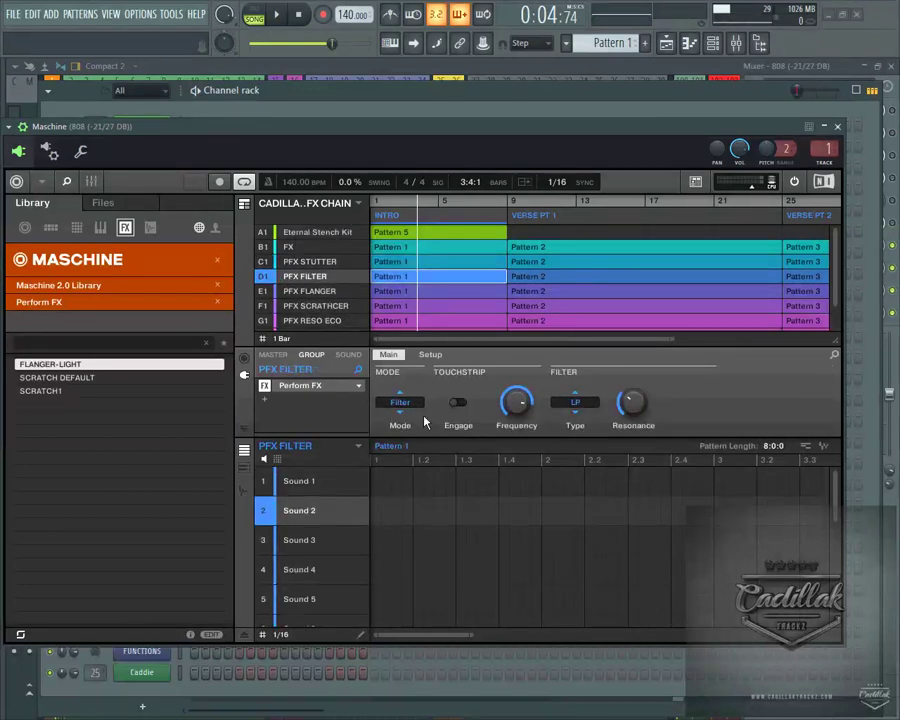
{"action": "left_click", "coordinate": [288, 291]}
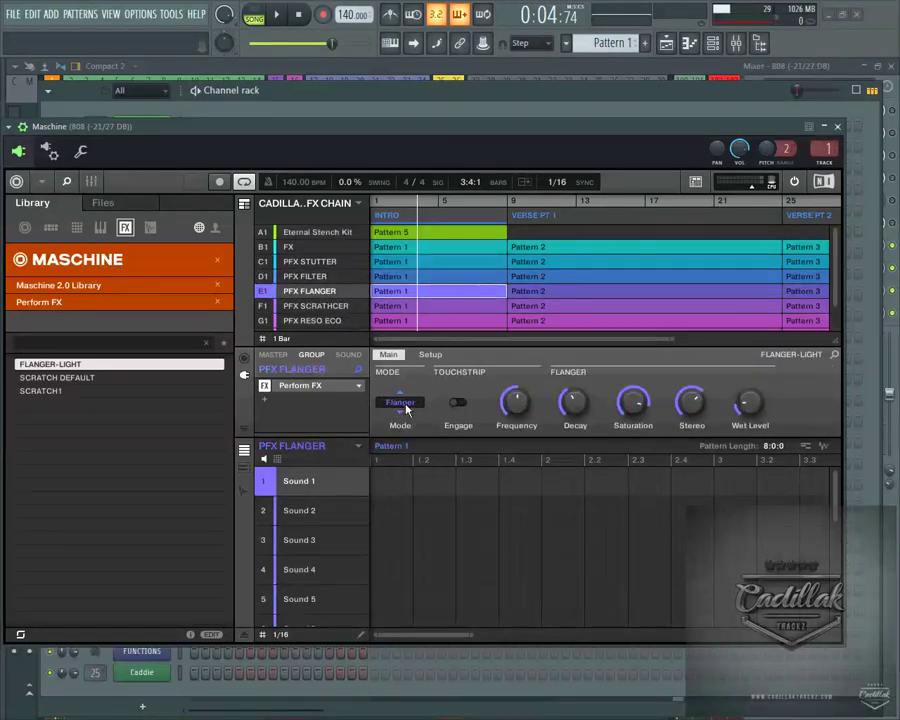
{"action": "left_click", "coordinate": [289, 305]}
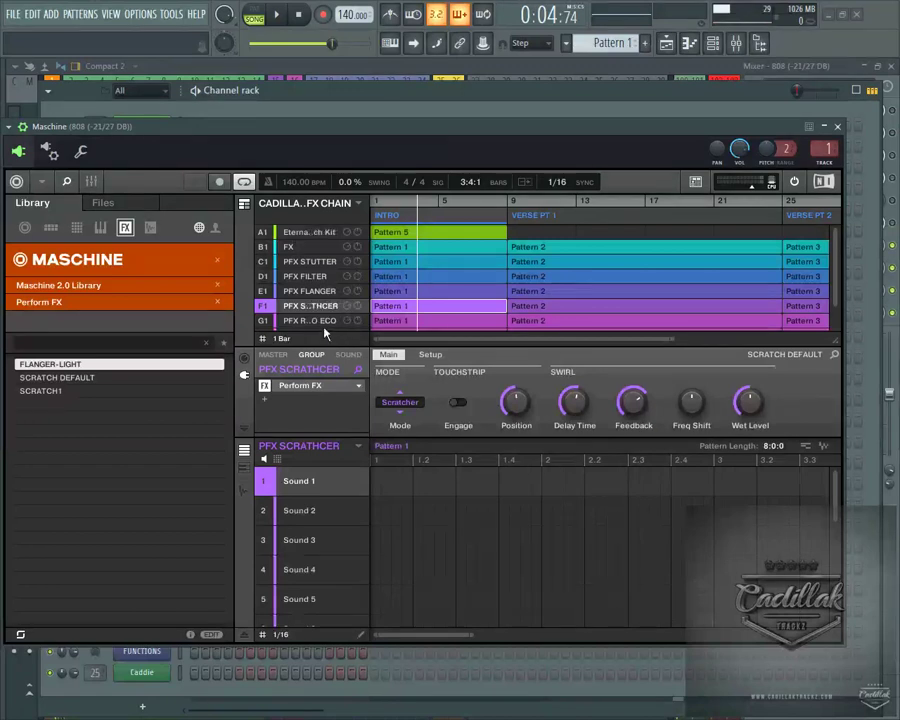
{"action": "left_click", "coordinate": [291, 320]}
{"action": "scroll", "coordinate": [390, 400], "scroll_direction": "down", "scroll_amount": 4}
{"action": "left_click", "coordinate": [327, 306]}
{"action": "scroll", "coordinate": [327, 308], "scroll_direction": "down", "scroll_amount": 1}
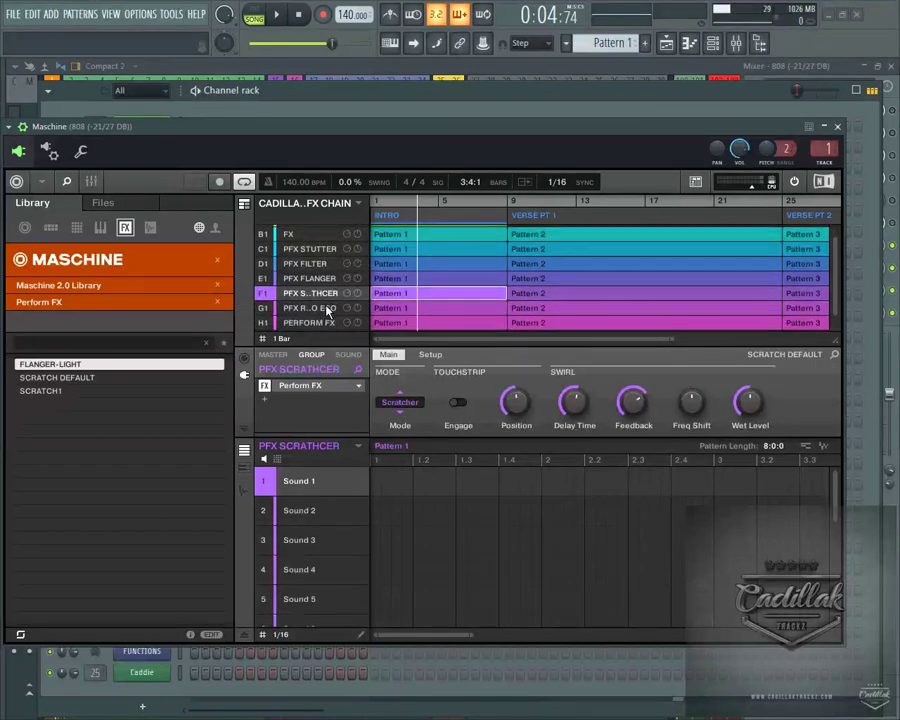
{"action": "left_click", "coordinate": [310, 297]}
{"action": "left_click", "coordinate": [325, 312]}
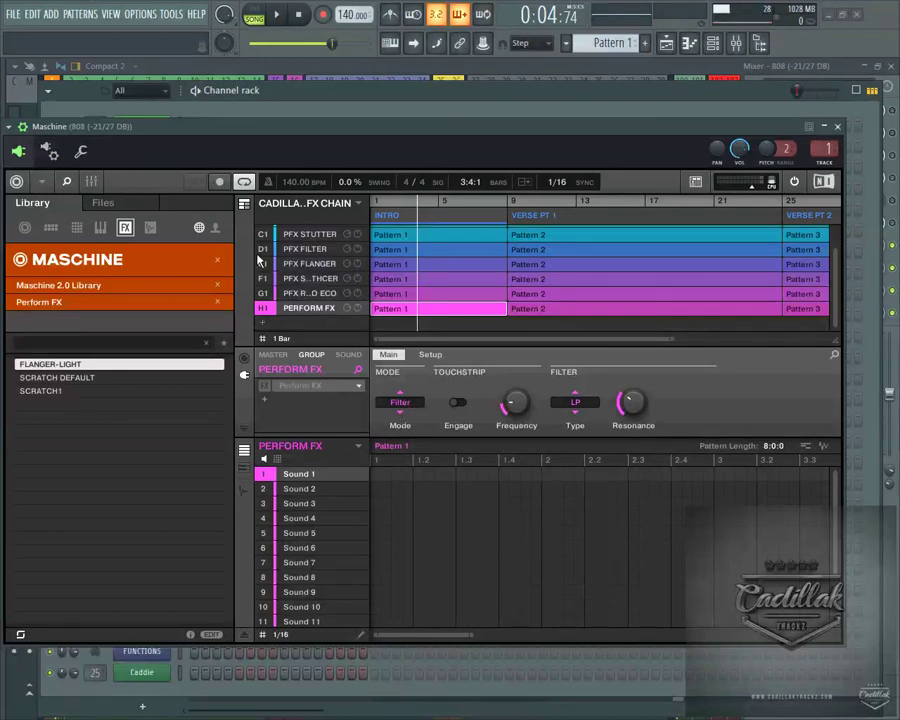
Select the Eternal Stench Kit group and examine its audio and aux output routing.
{"action": "left_click", "coordinate": [320, 265]}
{"action": "scroll", "coordinate": [322, 267], "scroll_direction": "up", "scroll_amount": 1}
{"action": "left_click", "coordinate": [315, 263]}
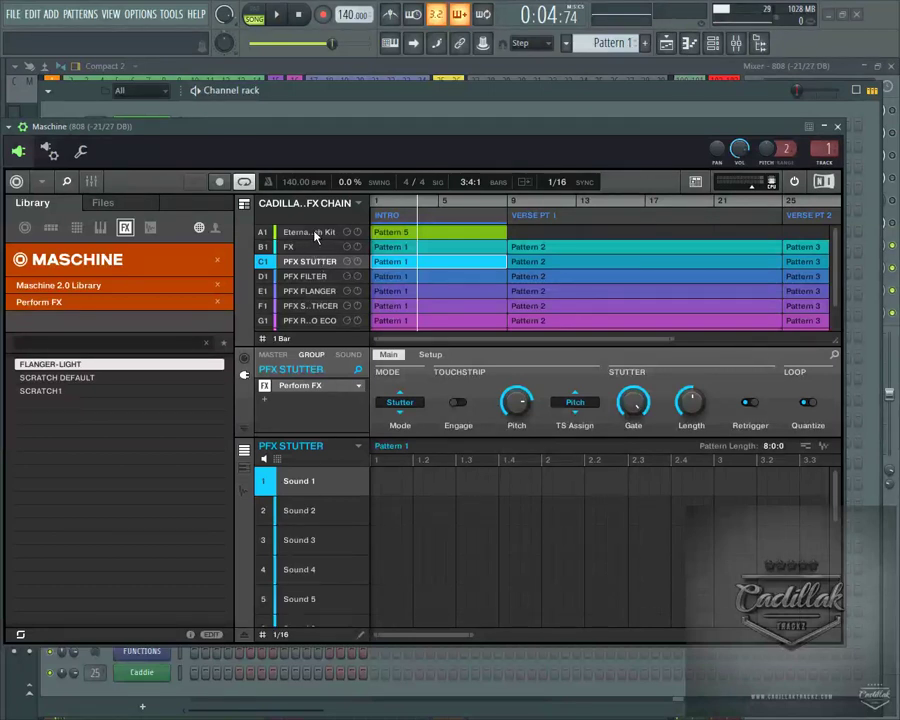
{"action": "left_click", "coordinate": [316, 233]}
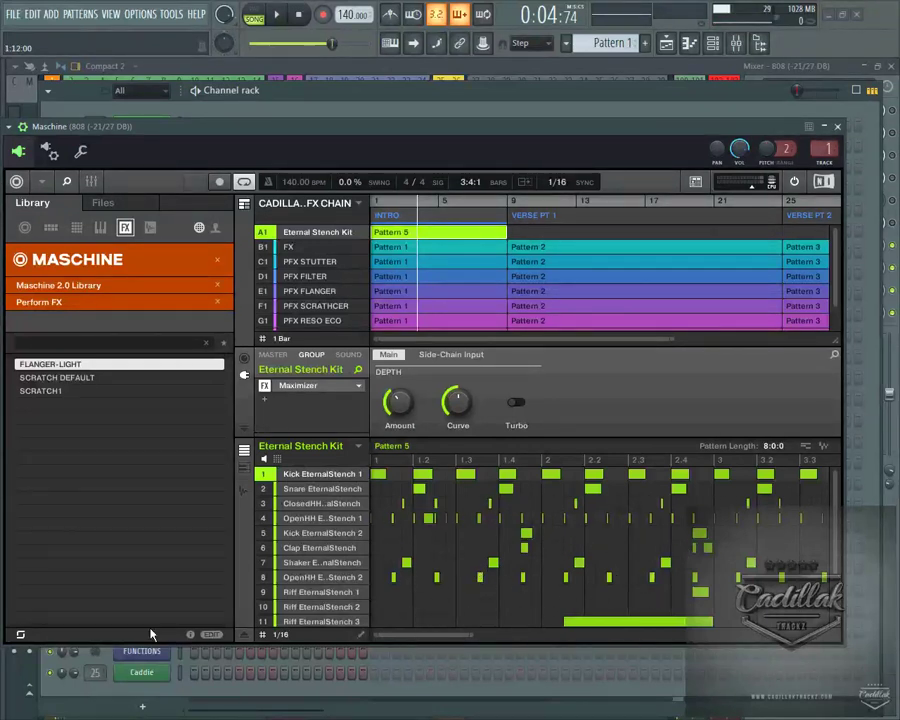
{"action": "mouse_move", "coordinate": [455, 395]}
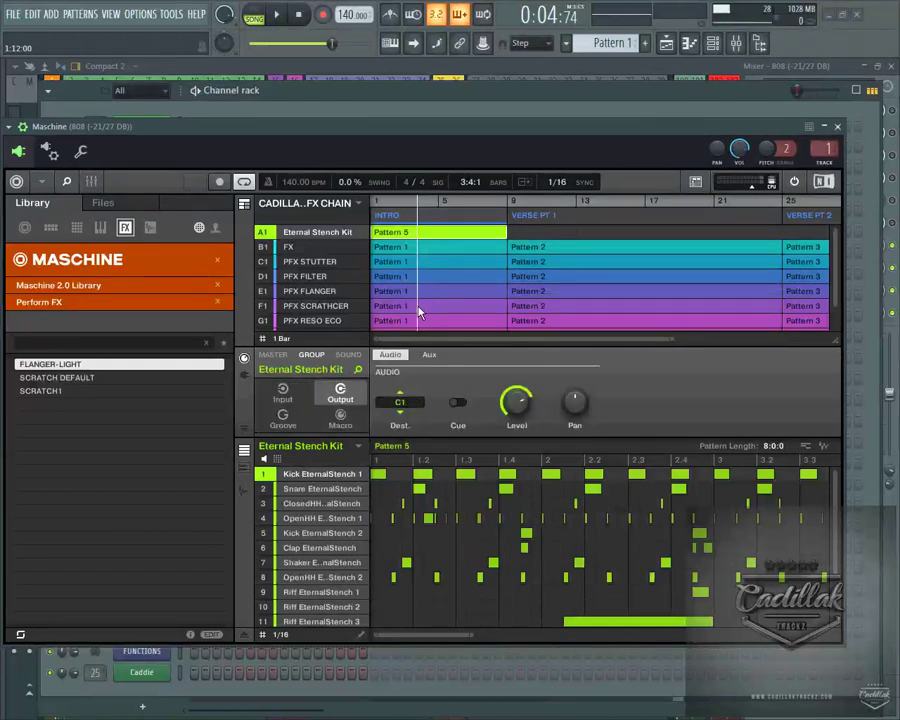
{"action": "left_click", "coordinate": [428, 357]}
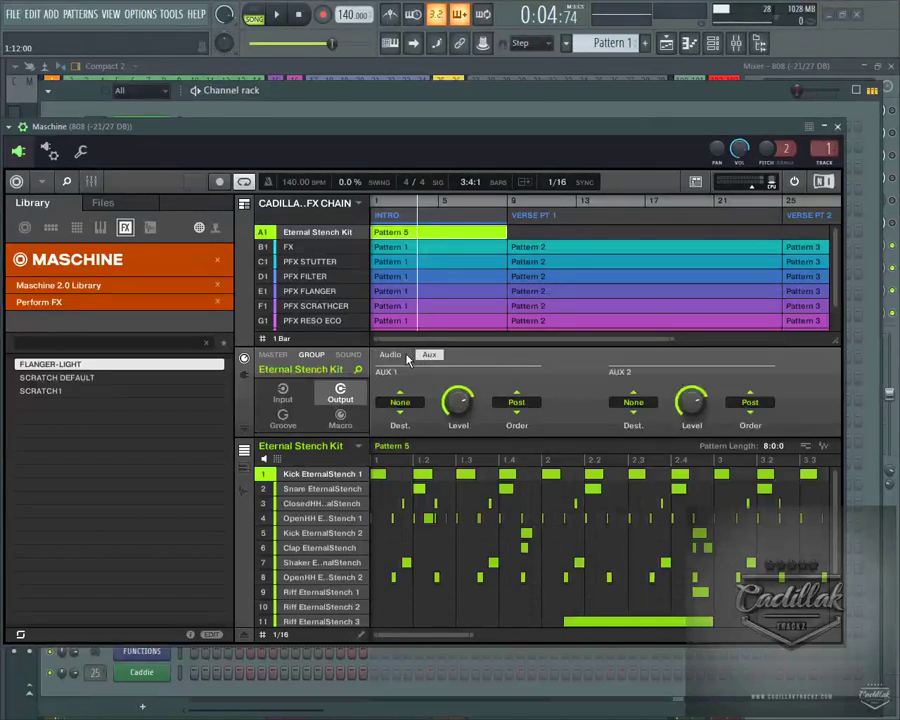
{"action": "left_click", "coordinate": [406, 357]}
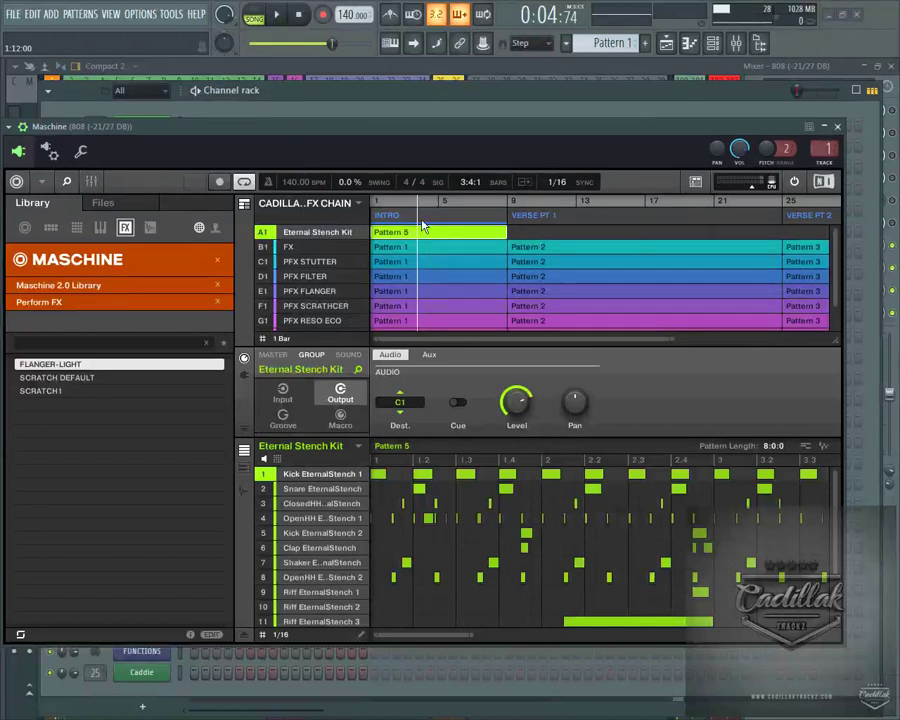
Check the audio output destination of each group from PFX STUTTER through PFX RESO ECO, ending with PERFORM FX in view.
{"action": "left_click", "coordinate": [318, 263]}
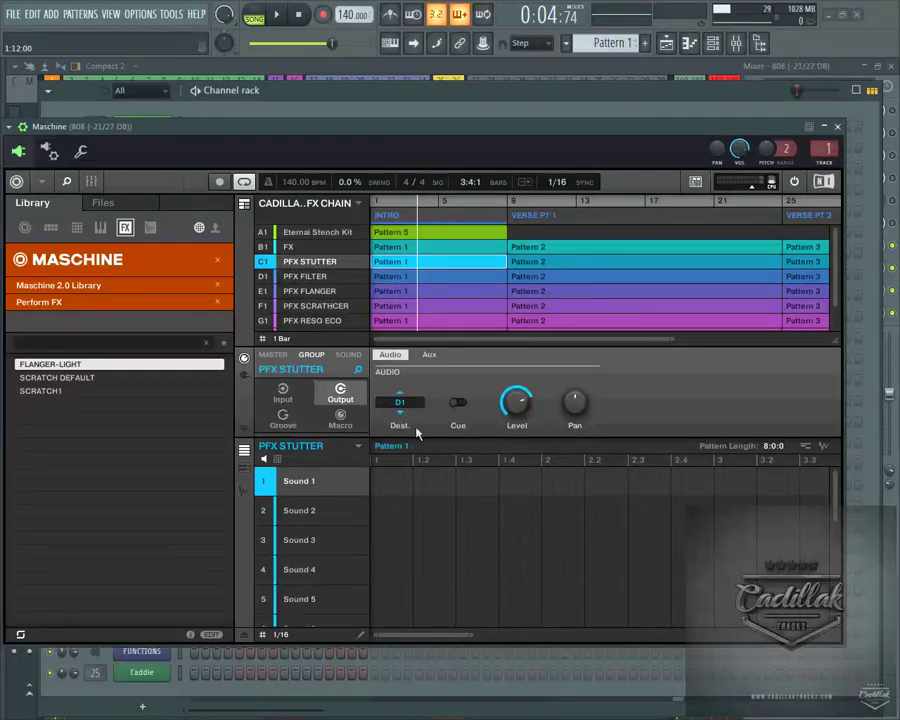
{"action": "left_click", "coordinate": [305, 276]}
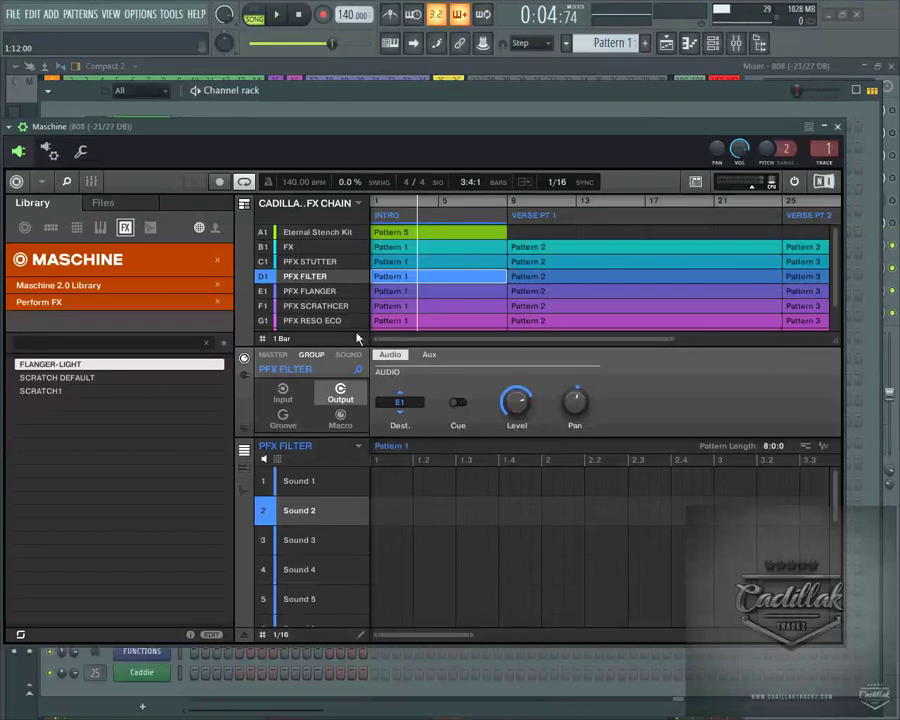
{"action": "left_click", "coordinate": [310, 291]}
{"action": "left_click", "coordinate": [318, 306]}
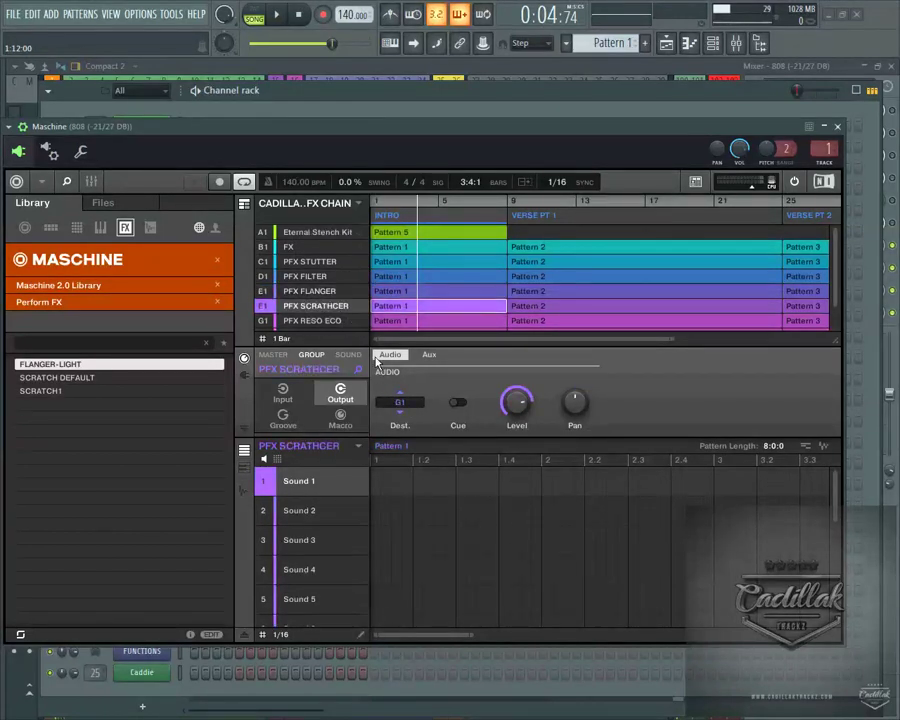
{"action": "left_click", "coordinate": [352, 321]}
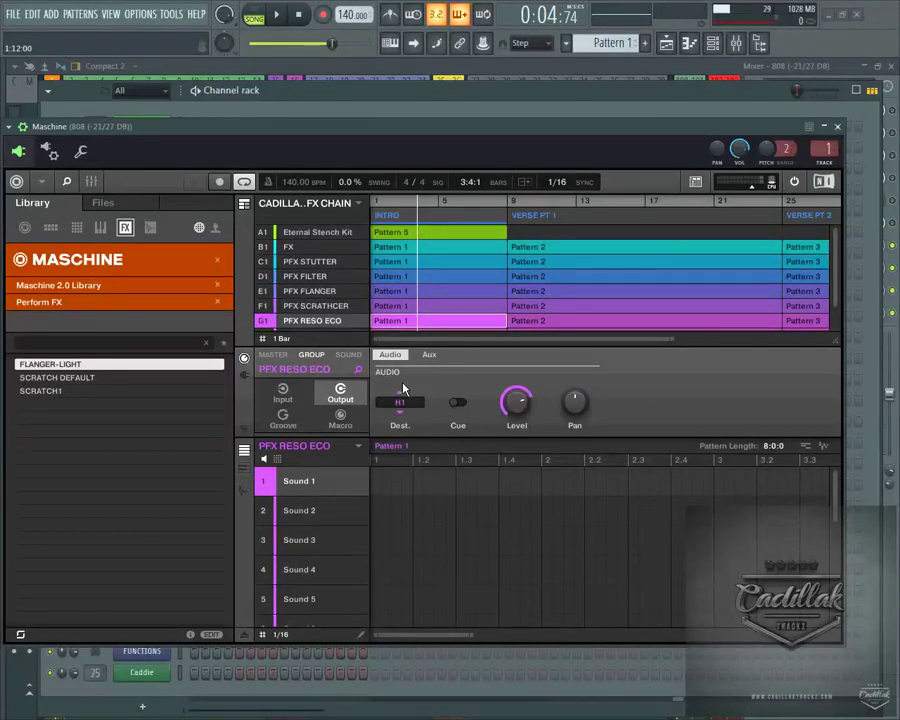
{"action": "left_click_drag", "start_coordinate": [833, 250], "coordinate": [841, 271]}
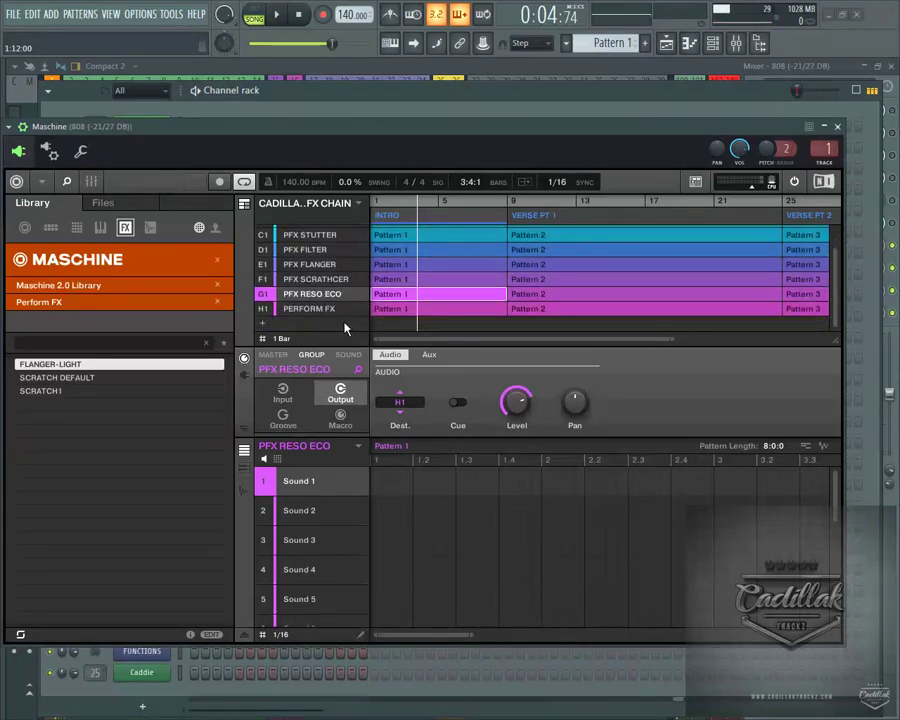
Compare the audio output destinations of the PFX RESO ECO and PERFORM FX groups at the end of the chain.
{"action": "mouse_move", "coordinate": [343, 320]}
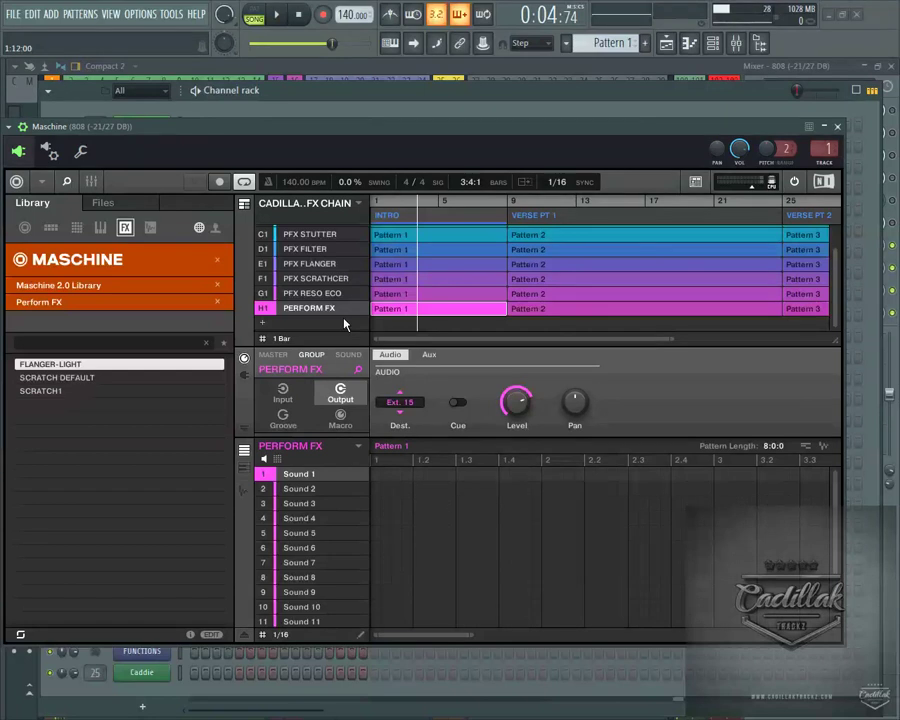
{"action": "left_click_drag", "start_coordinate": [406, 123], "coordinate": [394, 166]}
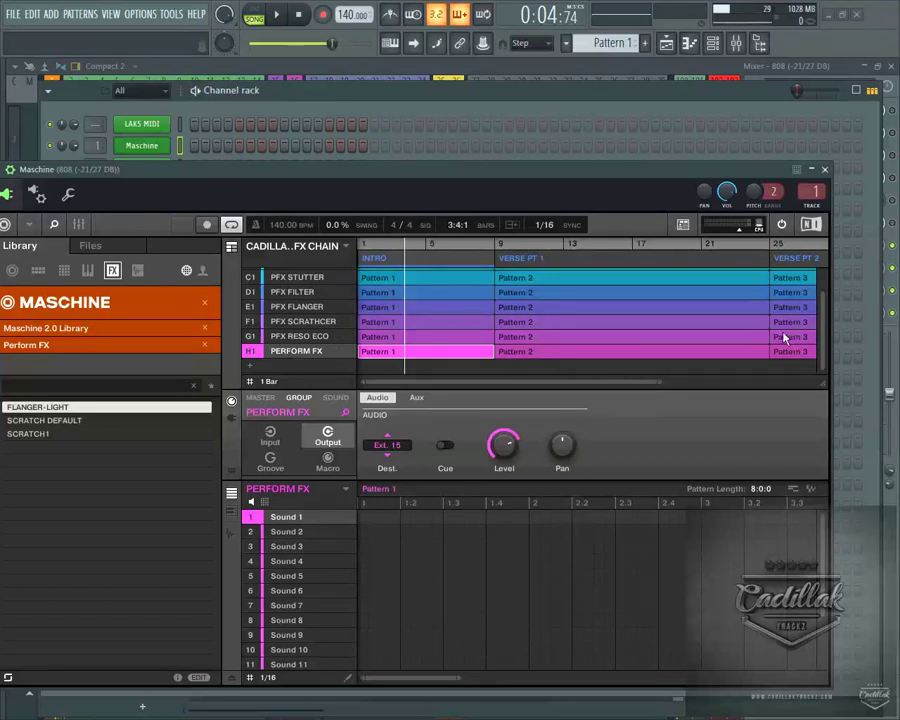
{"action": "left_click", "coordinate": [310, 338]}
{"action": "left_click", "coordinate": [310, 351]}
{"action": "left_click", "coordinate": [310, 338]}
Add an empty group below PERFORM FX and delete it again.
{"action": "left_click", "coordinate": [313, 366]}
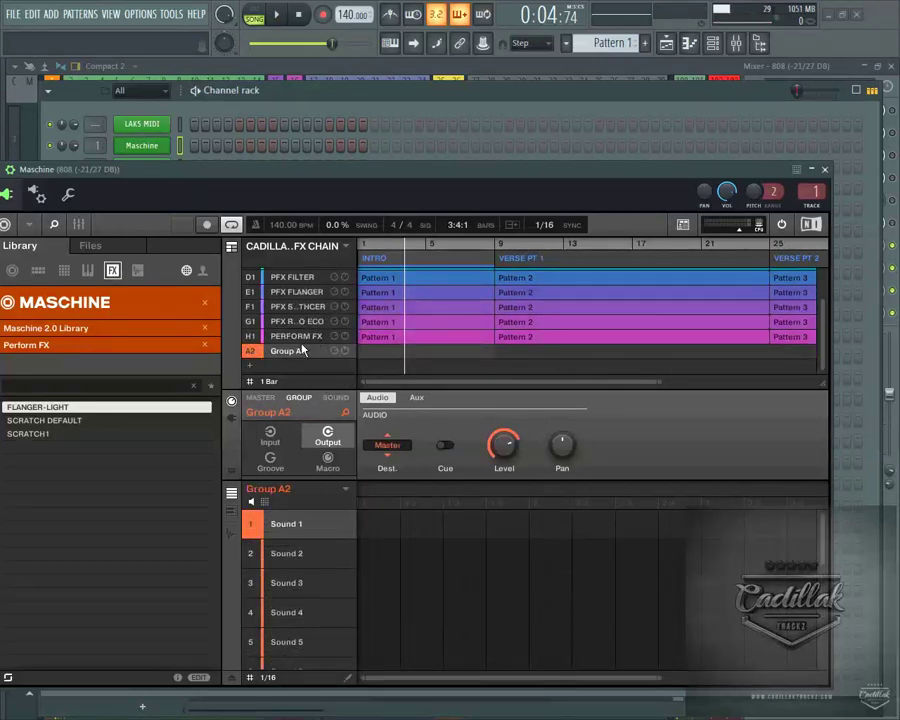
{"action": "right_click", "coordinate": [270, 350]}
{"action": "left_click", "coordinate": [282, 540]}
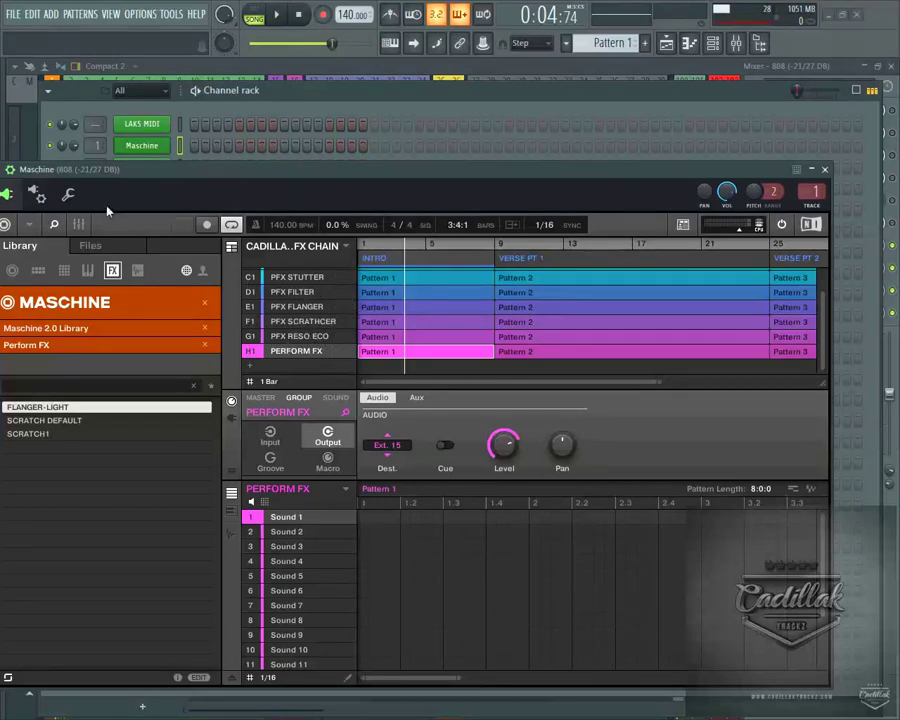
Review the output routing of all groups in Maschine's mixer, and return to the arrangement to look over the group list.
{"action": "left_click", "coordinate": [79, 224]}
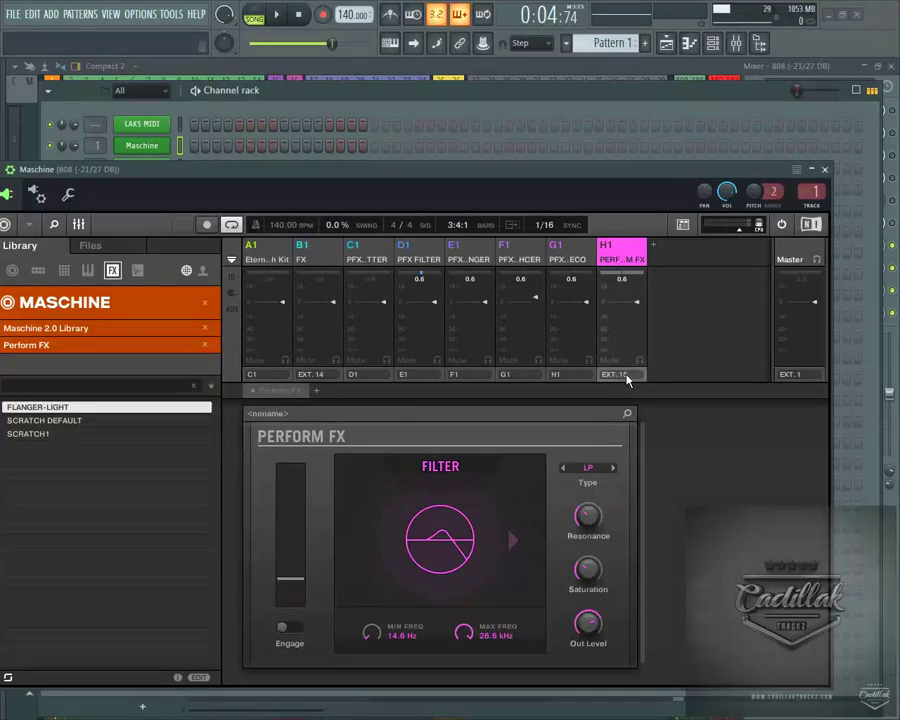
{"action": "left_click", "coordinate": [84, 224]}
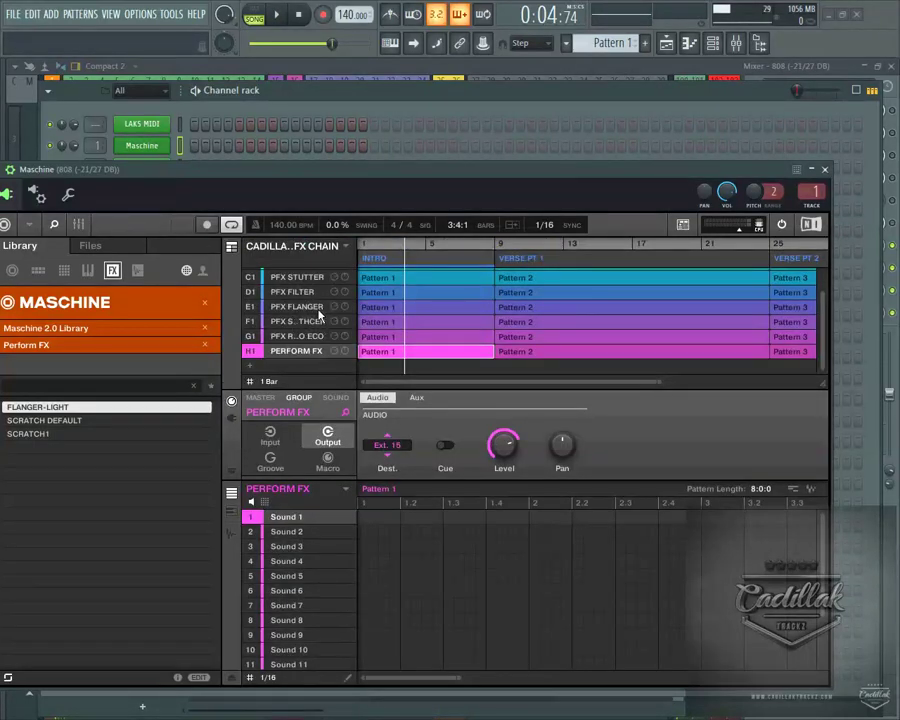
{"action": "scroll", "coordinate": [405, 317], "scroll_direction": "up", "scroll_amount": 1}
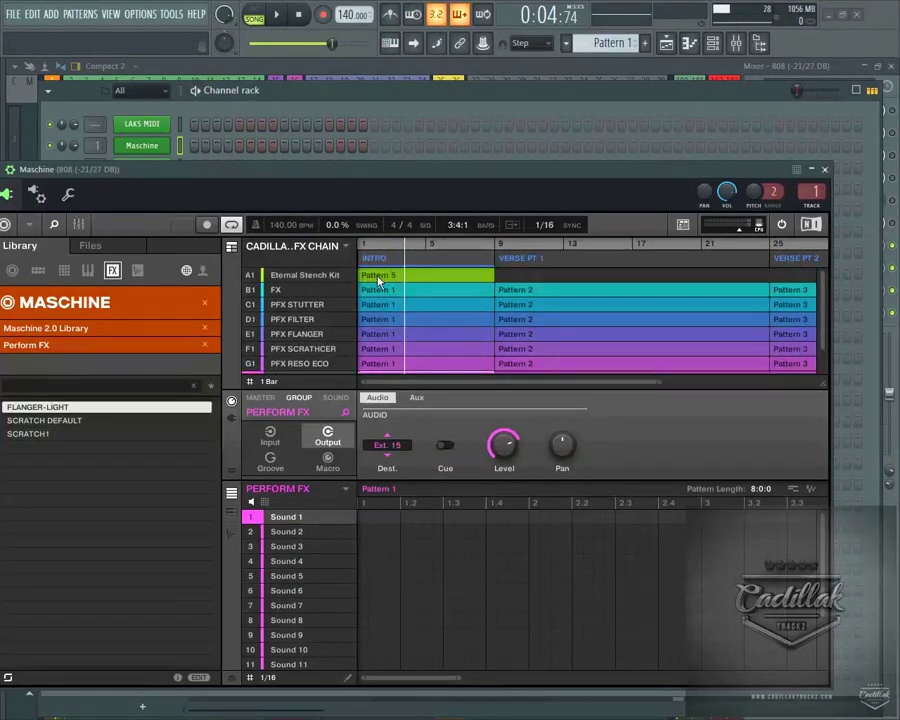
{"action": "scroll", "coordinate": [430, 297], "scroll_direction": "down", "scroll_amount": 2}
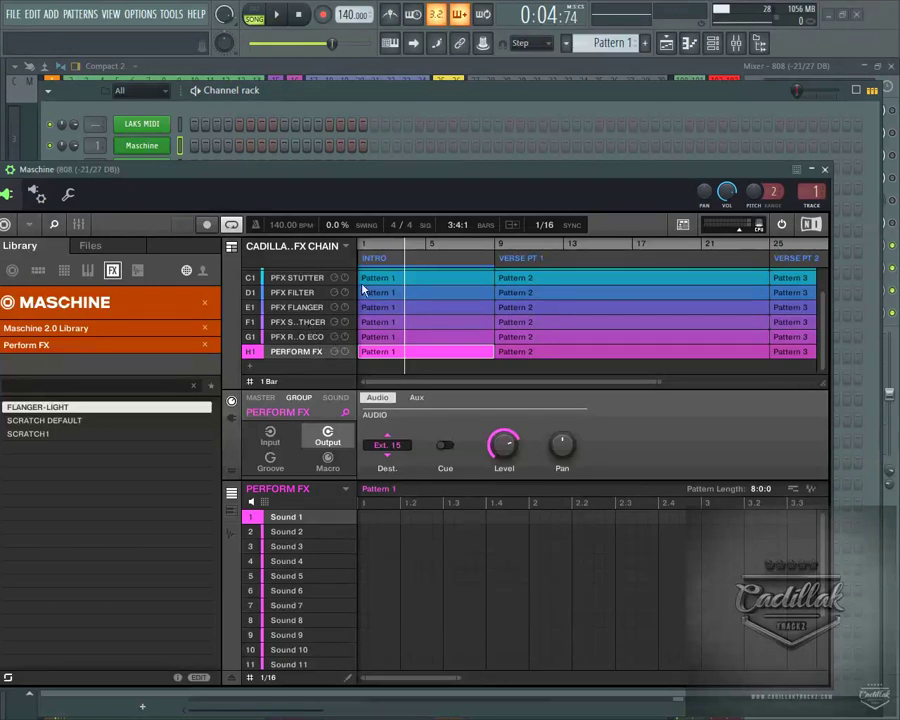
Go through the chained FX groups to PFX STUTTER and audition the song with its Perform FX stutter effect.
{"action": "left_click_drag", "start_coordinate": [414, 171], "coordinate": [479, 163]}
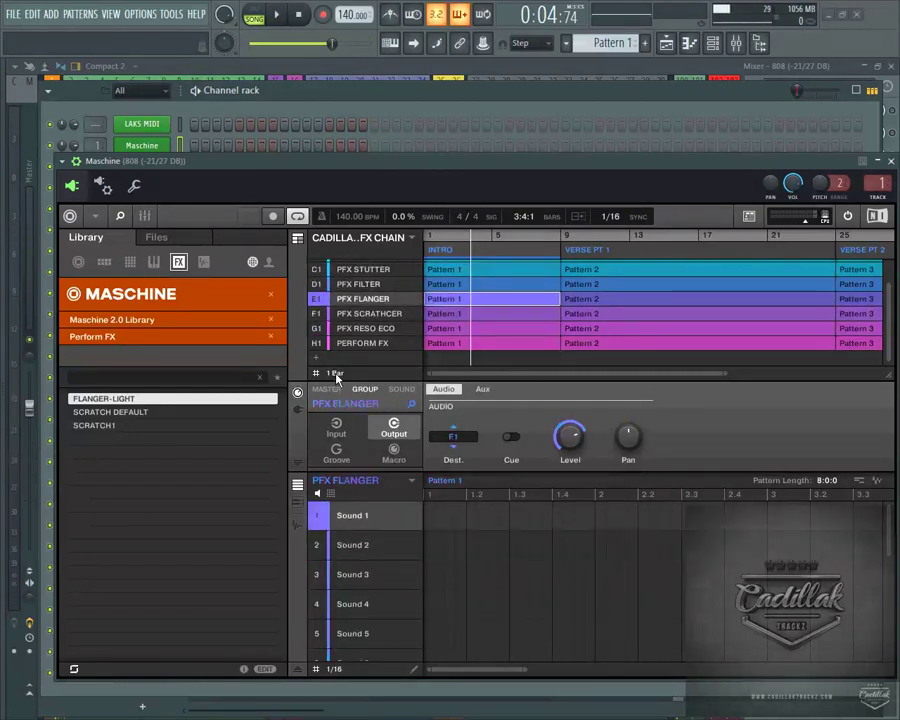
{"action": "key", "text": "Down"}
{"action": "key", "text": "Down"}
{"action": "key", "text": "Up"}
{"action": "key", "text": "Up"}
{"action": "key", "text": "Up"}
{"action": "key", "text": "Up"}
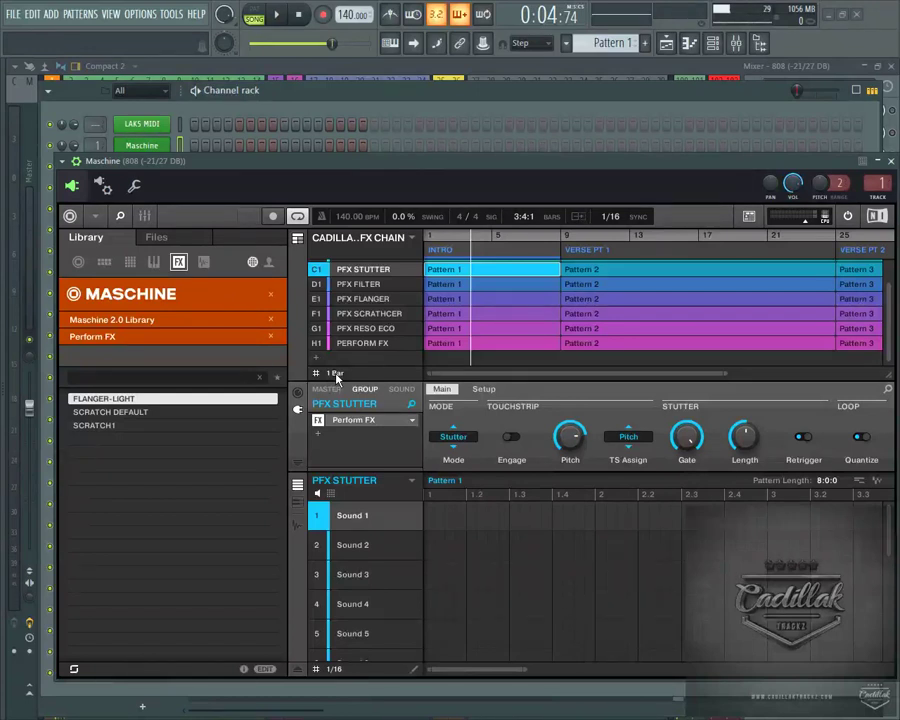
{"action": "key", "text": "space"}
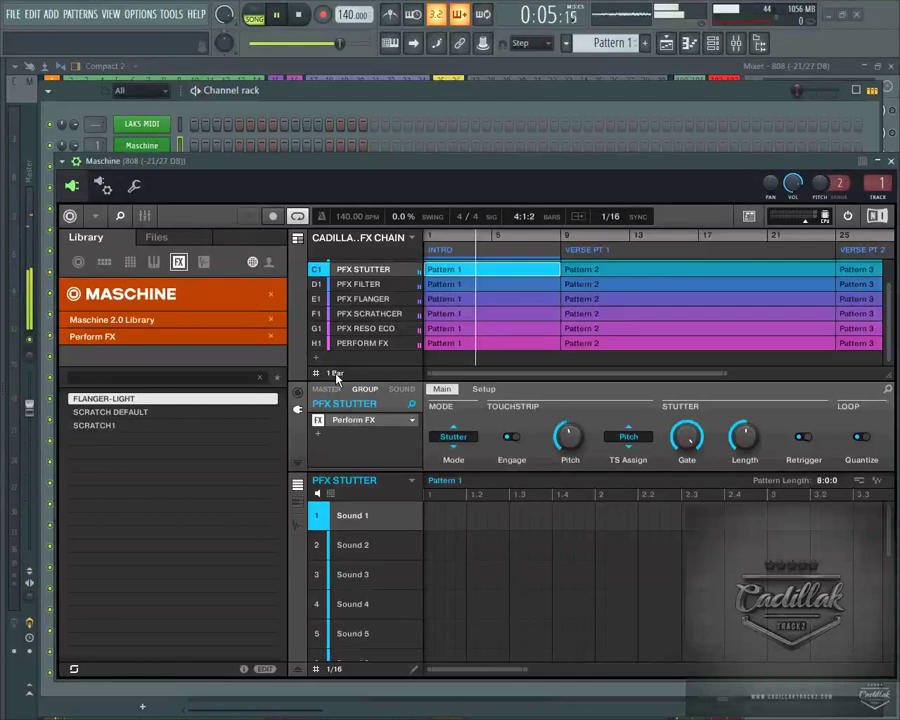
{"action": "key", "text": "space"}
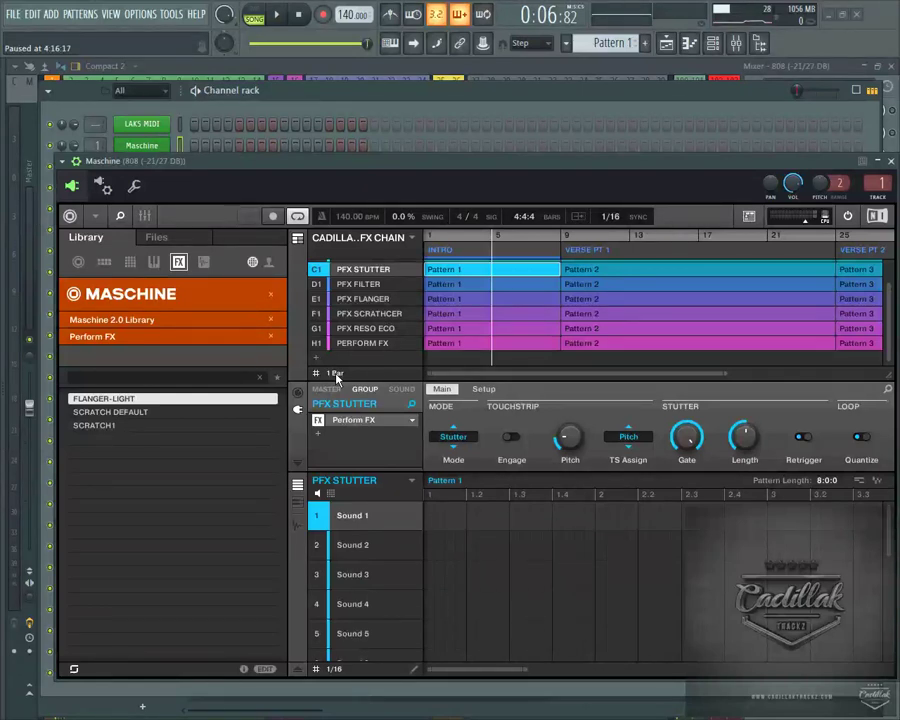
Switch back and forth among the groups from PFX STUTTER to PFX RESO ECO, comparing their Perform FX modes and parameters.
{"action": "left_click", "coordinate": [384, 331]}
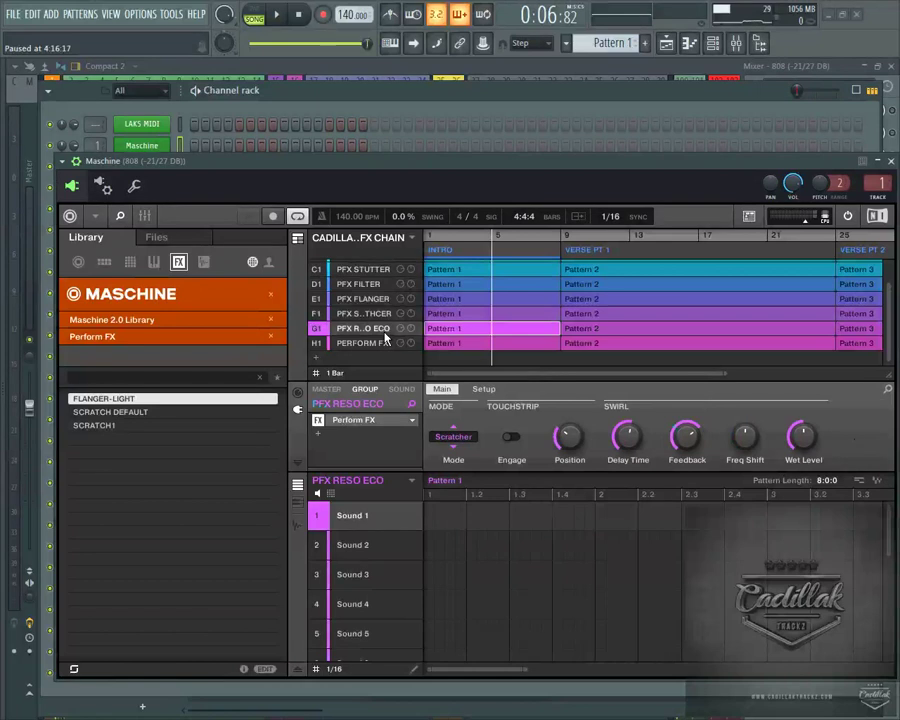
{"action": "scroll", "coordinate": [386, 335], "scroll_direction": "up", "scroll_amount": 2}
{"action": "left_click", "coordinate": [386, 296]}
{"action": "left_click", "coordinate": [372, 325]}
{"action": "left_click", "coordinate": [378, 311]}
{"action": "left_click", "coordinate": [382, 297]}
{"action": "left_click", "coordinate": [382, 311]}
{"action": "left_click", "coordinate": [382, 297]}
{"action": "left_click", "coordinate": [380, 311]}
{"action": "left_click", "coordinate": [380, 340]}
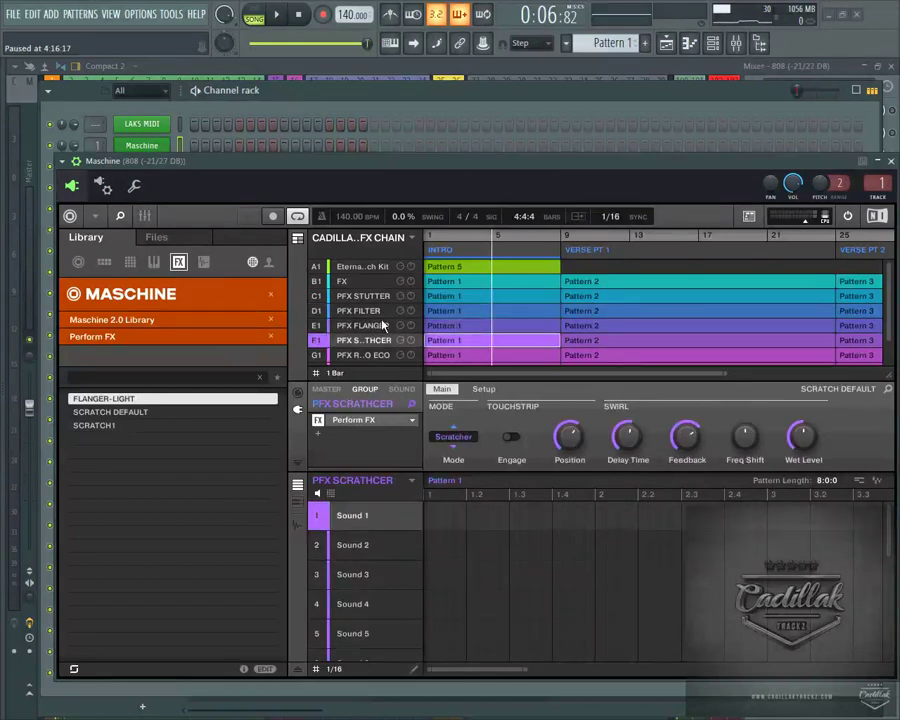
{"action": "left_click", "coordinate": [370, 311]}
{"action": "left_click", "coordinate": [384, 297]}
{"action": "left_click", "coordinate": [382, 326]}
{"action": "left_click", "coordinate": [383, 298]}
{"action": "left_click", "coordinate": [386, 326]}
{"action": "left_click", "coordinate": [388, 299]}
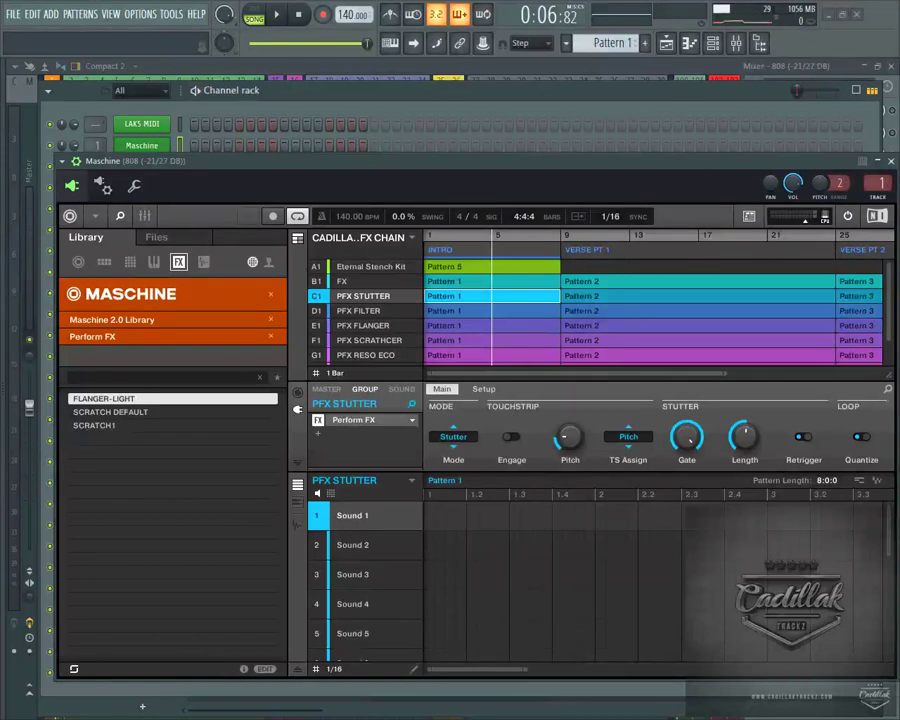
Show the sample recording page for the PERFORM FX group and play the song.
{"action": "left_click", "coordinate": [368, 340]}
{"action": "scroll", "coordinate": [372, 348], "scroll_direction": "down", "scroll_amount": 1}
{"action": "scroll", "coordinate": [372, 350], "scroll_direction": "down", "scroll_amount": 1}
{"action": "left_click", "coordinate": [376, 344]}
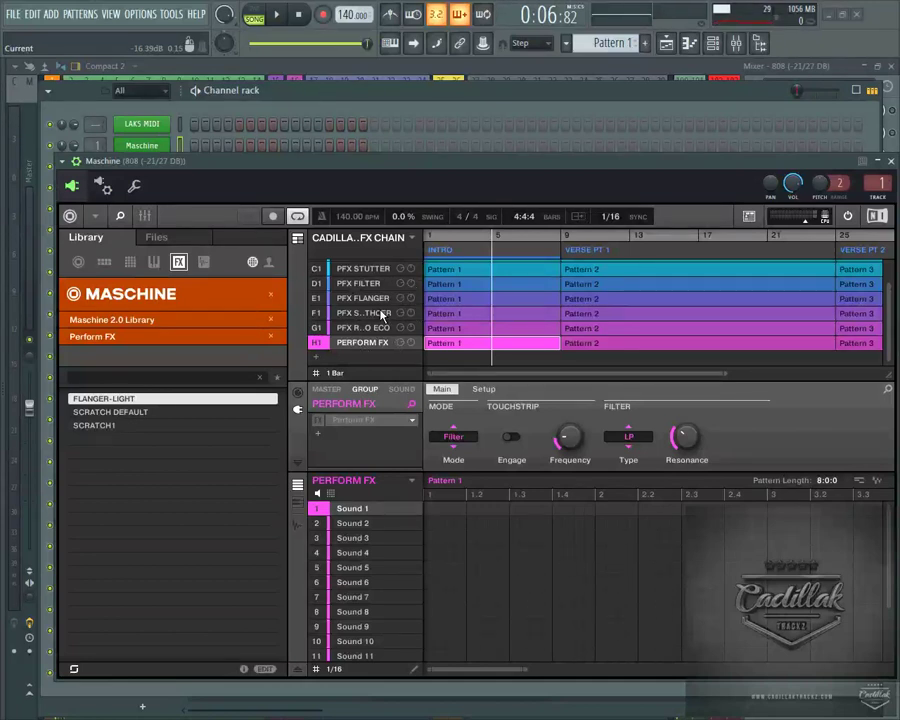
{"action": "key", "text": "ctrl+e"}
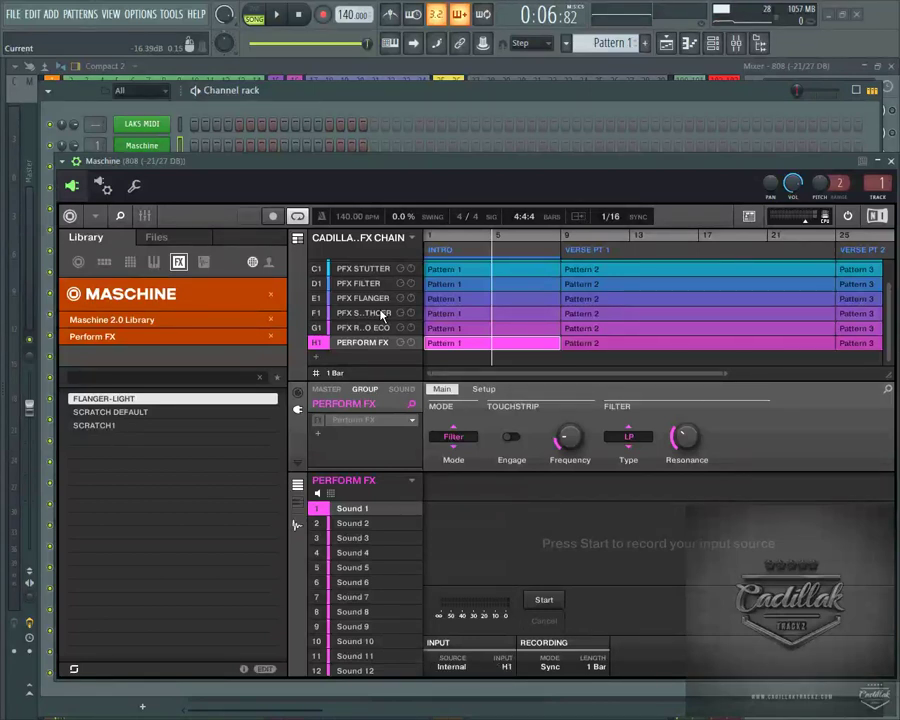
{"action": "key", "text": "space"}
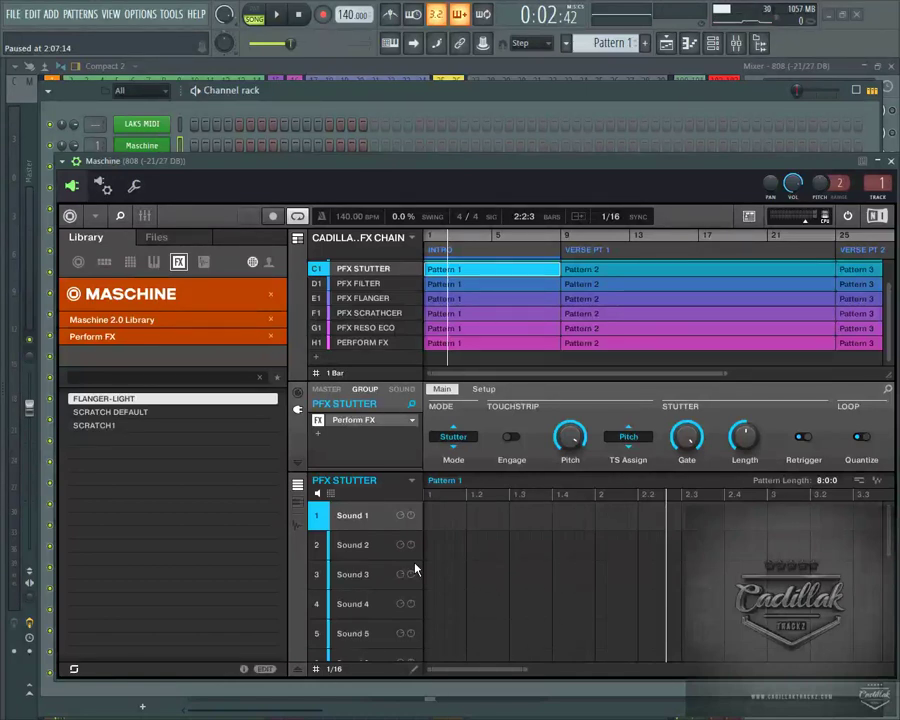
Switch to Chrome to view the Data Strain Music channel's video list on YouTube, and return to FL Studio.
{"action": "mouse_move", "coordinate": [210, 715]}
{"action": "left_click", "coordinate": [18, 705]}
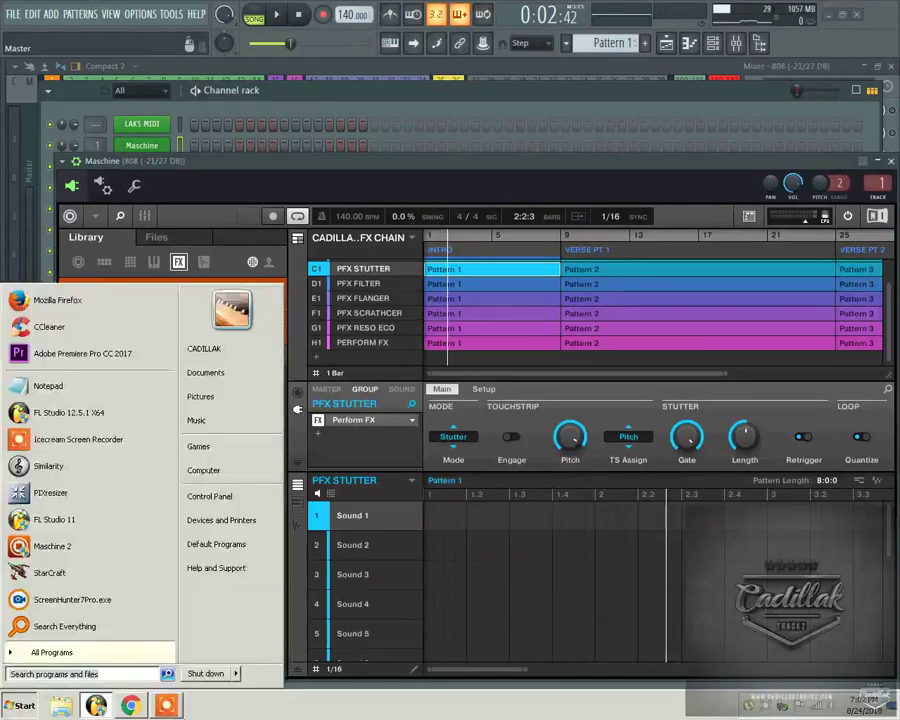
{"action": "left_click", "coordinate": [130, 705]}
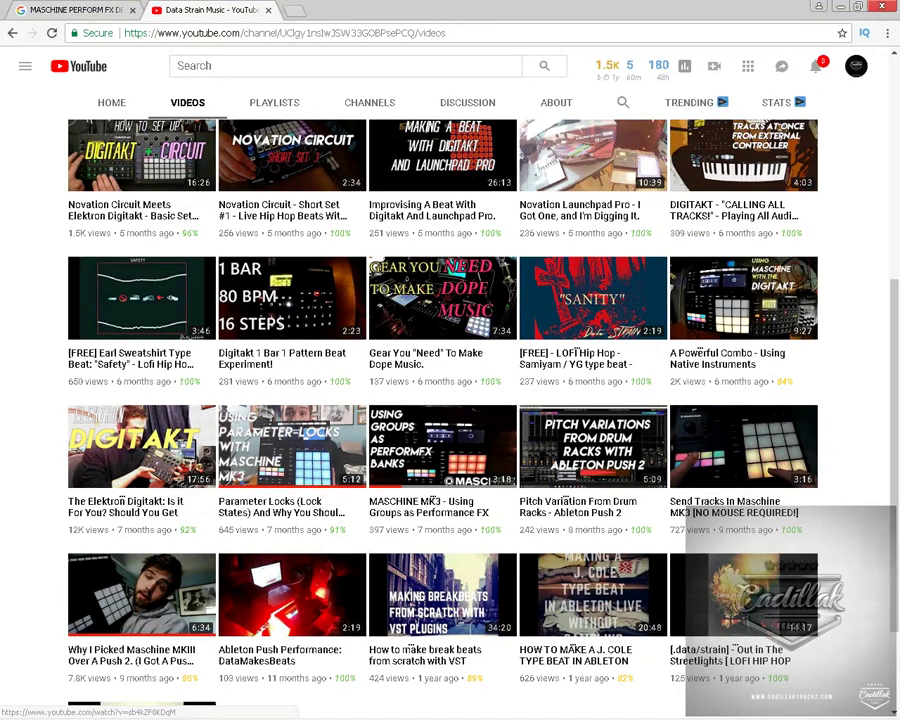
{"action": "left_click", "coordinate": [840, 7]}
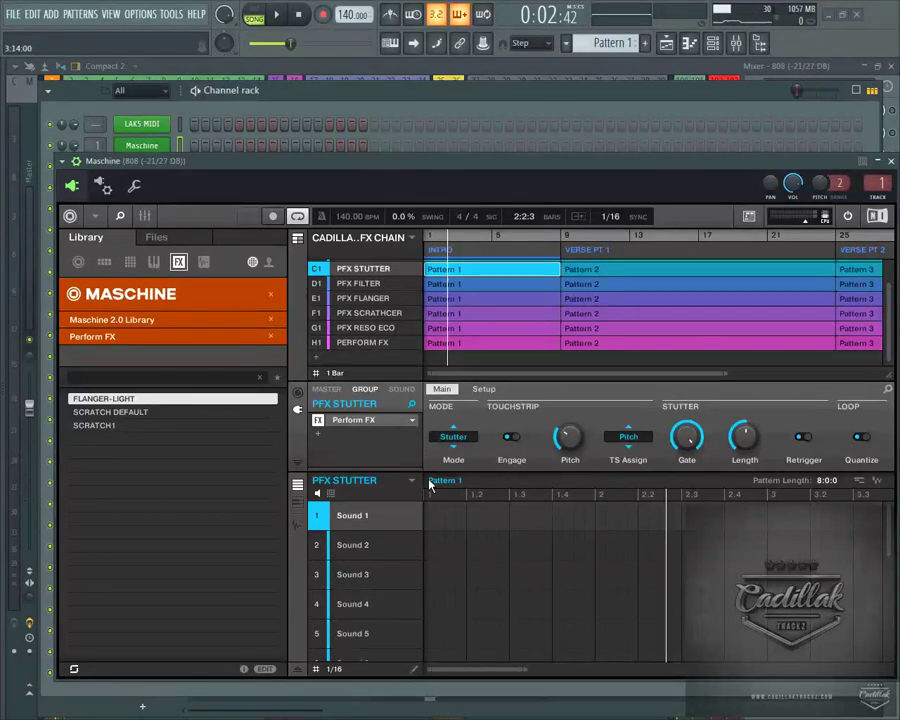
Check the PFX FILTER group's settings and lower the Saturation of the PFX FLANGER group's Perform FX.
{"action": "mouse_move", "coordinate": [576, 445]}
{"action": "left_click", "coordinate": [356, 285]}
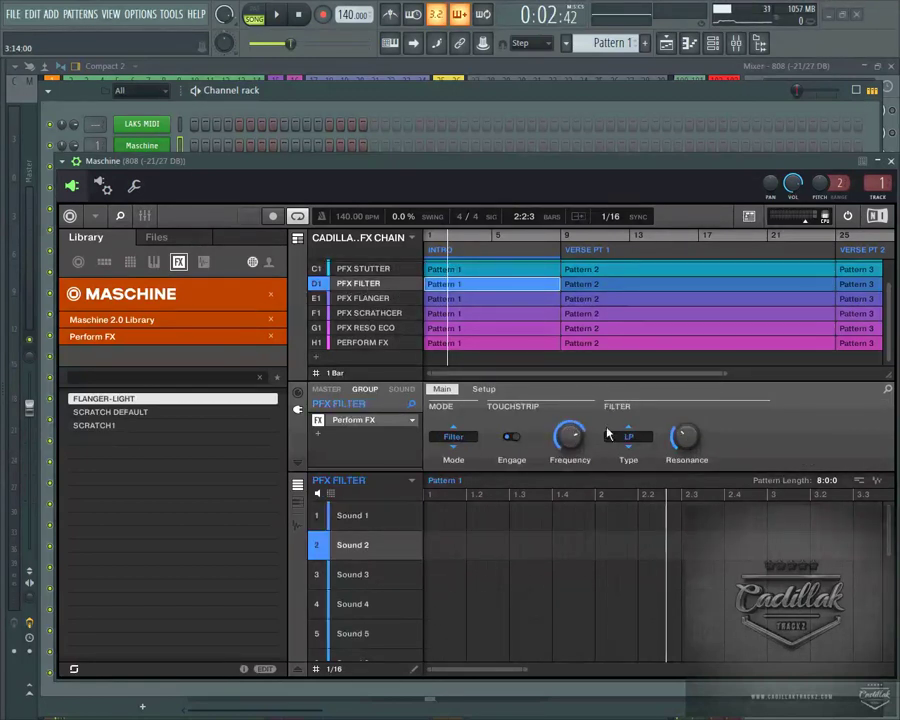
{"action": "left_click", "coordinate": [362, 298]}
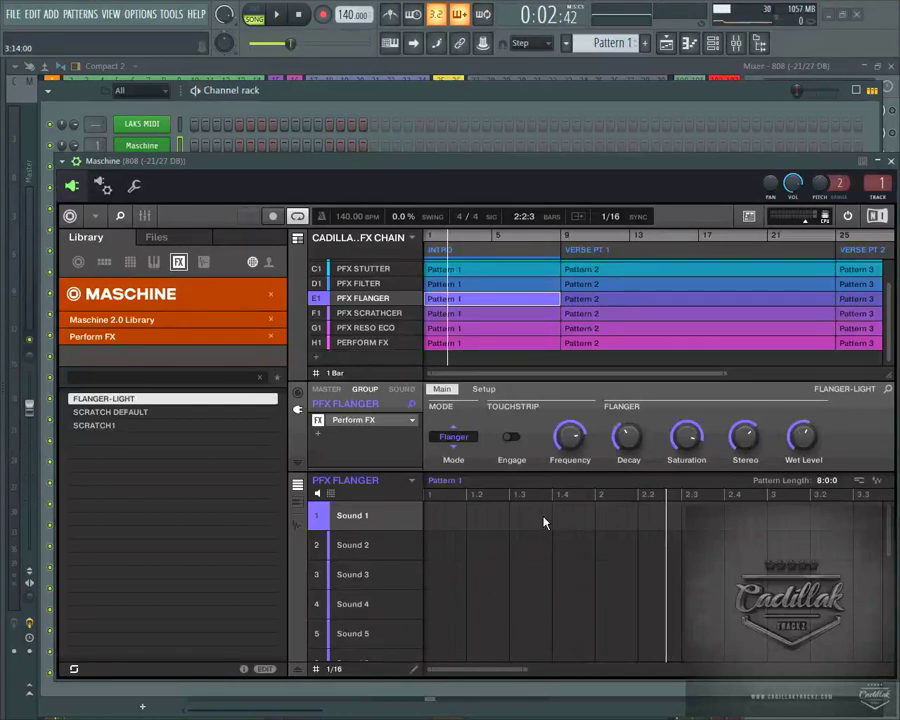
{"action": "left_click_drag", "start_coordinate": [686, 436], "coordinate": [686, 456]}
Lower the Feedback of the Scratcher effect on the PFX RESO ECO group.
{"action": "left_click", "coordinate": [365, 328]}
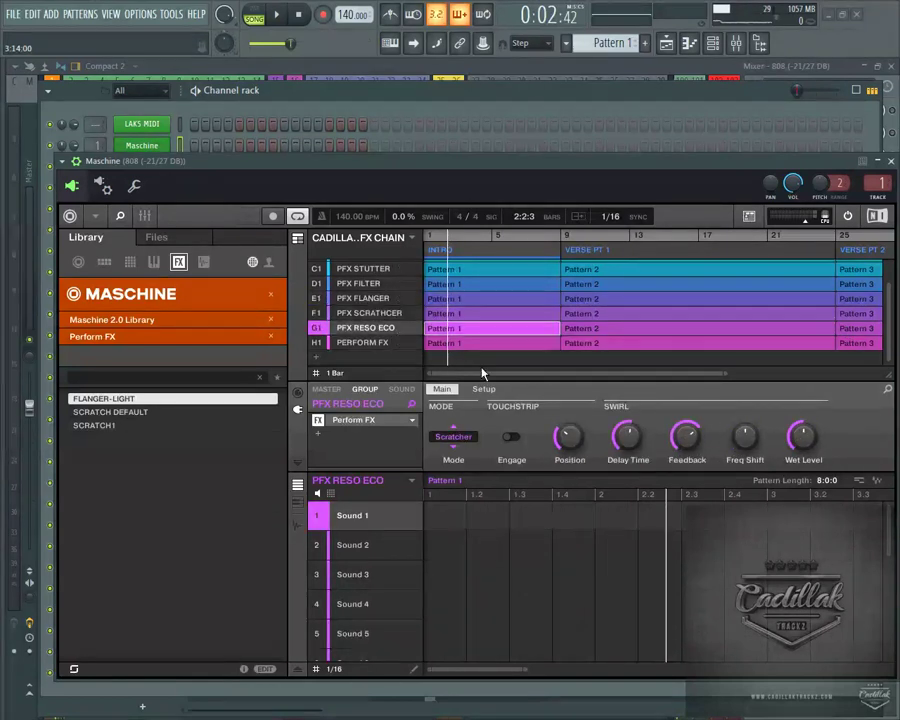
{"action": "left_click_drag", "start_coordinate": [688, 430], "coordinate": [688, 455]}
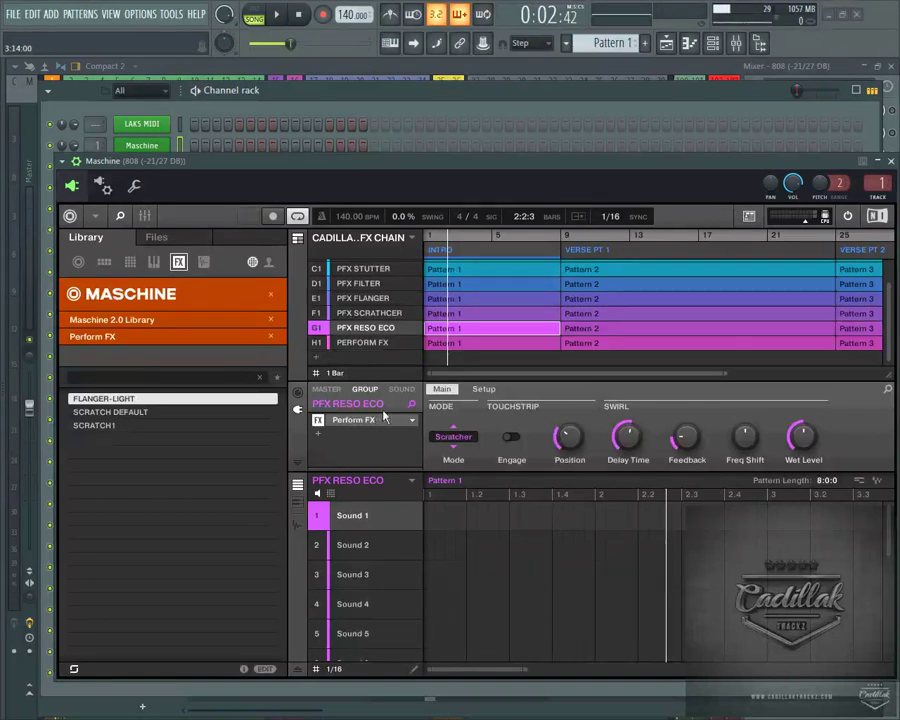
{"action": "left_click_drag", "start_coordinate": [466, 160], "coordinate": [454, 120]}
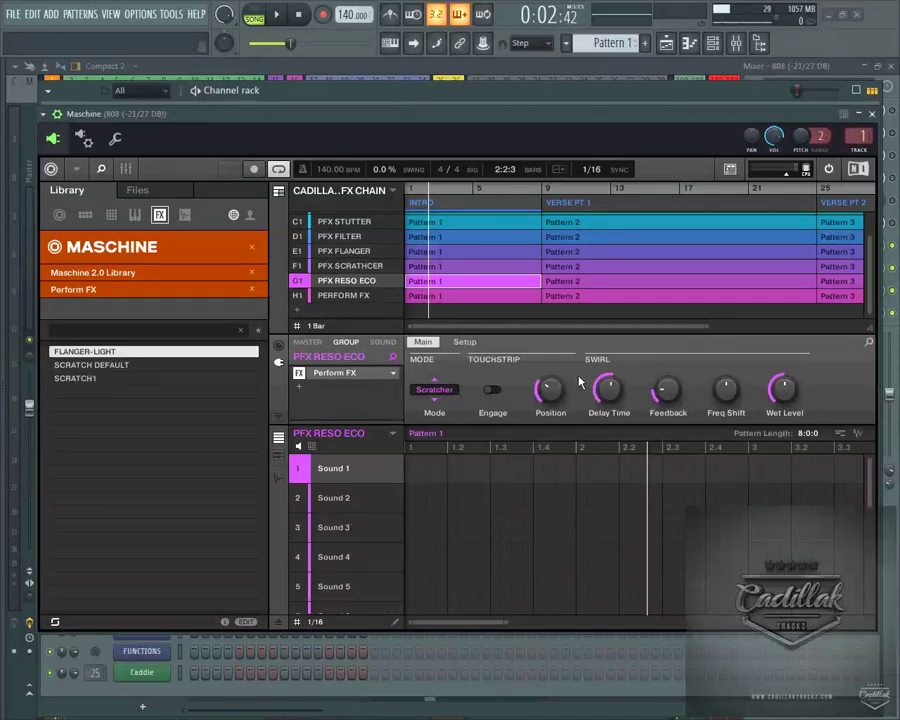
Compare the effect settings of the groups from PFX STUTTER through PFX RESO ECO, ending on PFX RESO ECO.
{"action": "mouse_move", "coordinate": [787, 398]}
{"action": "left_click", "coordinate": [385, 250]}
{"action": "left_click", "coordinate": [345, 280]}
{"action": "left_click", "coordinate": [345, 221]}
{"action": "left_click", "coordinate": [355, 265]}
{"action": "left_click", "coordinate": [345, 236]}
{"action": "left_click", "coordinate": [345, 280]}
{"action": "left_click", "coordinate": [394, 374]}
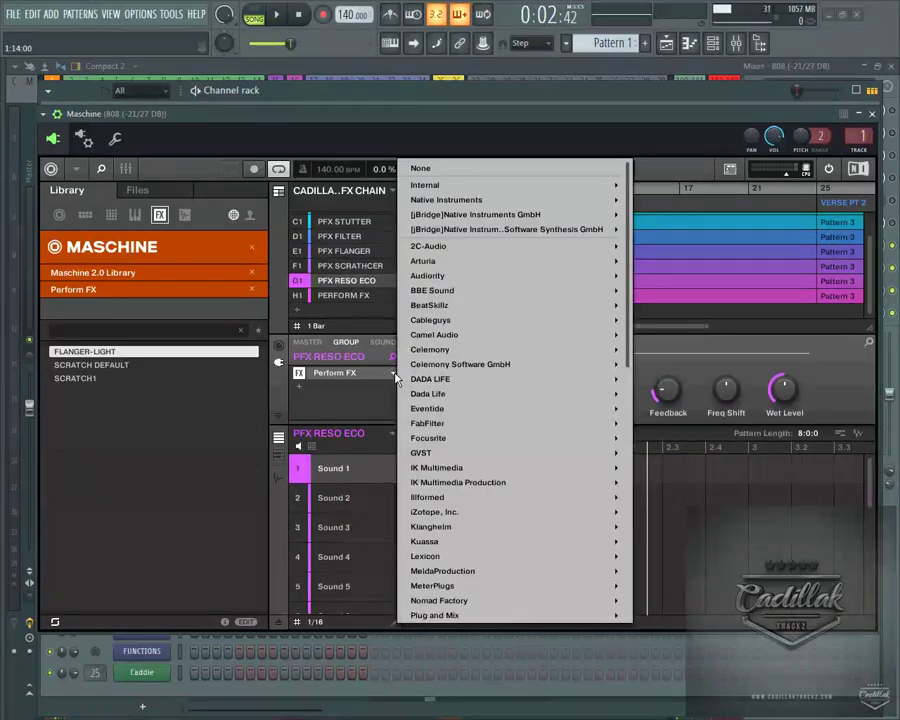
{"action": "left_click_drag", "start_coordinate": [640, 201], "coordinate": [605, 518]}
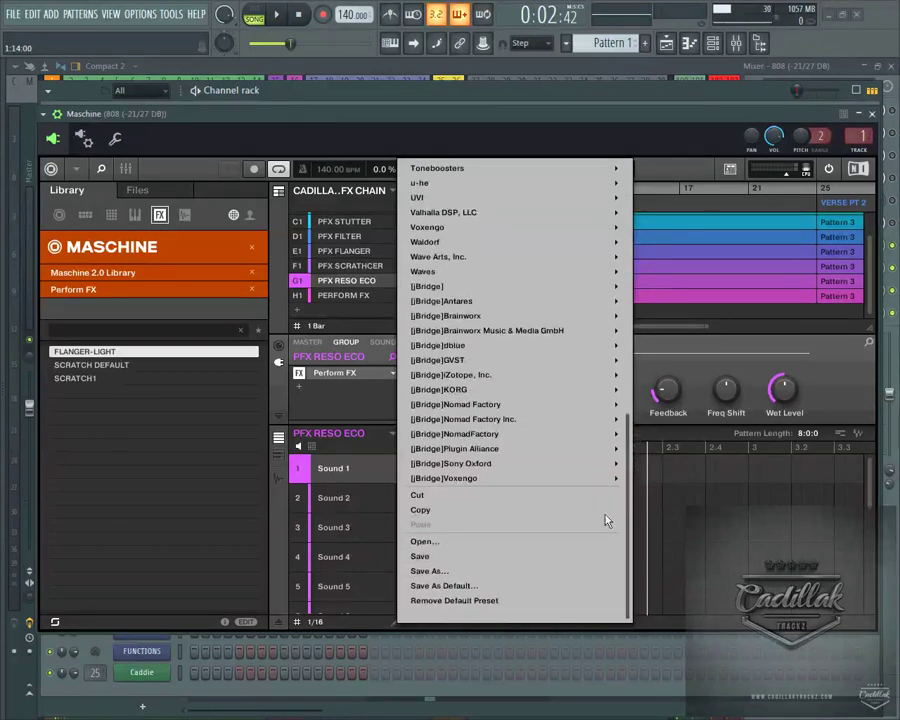
{"action": "left_click", "coordinate": [450, 572]}
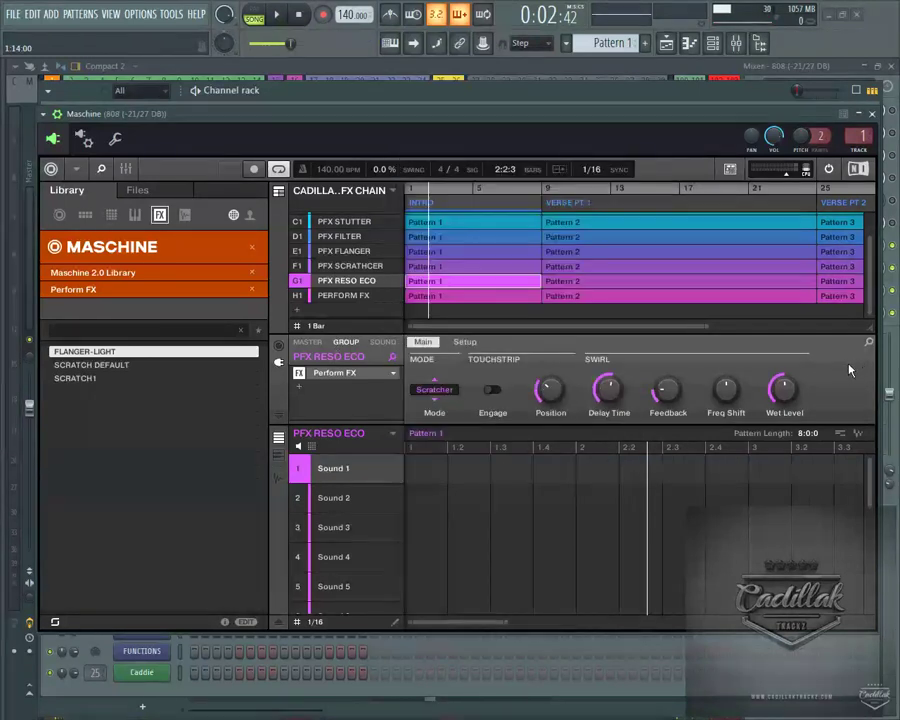
{"action": "left_click", "coordinate": [395, 375]}
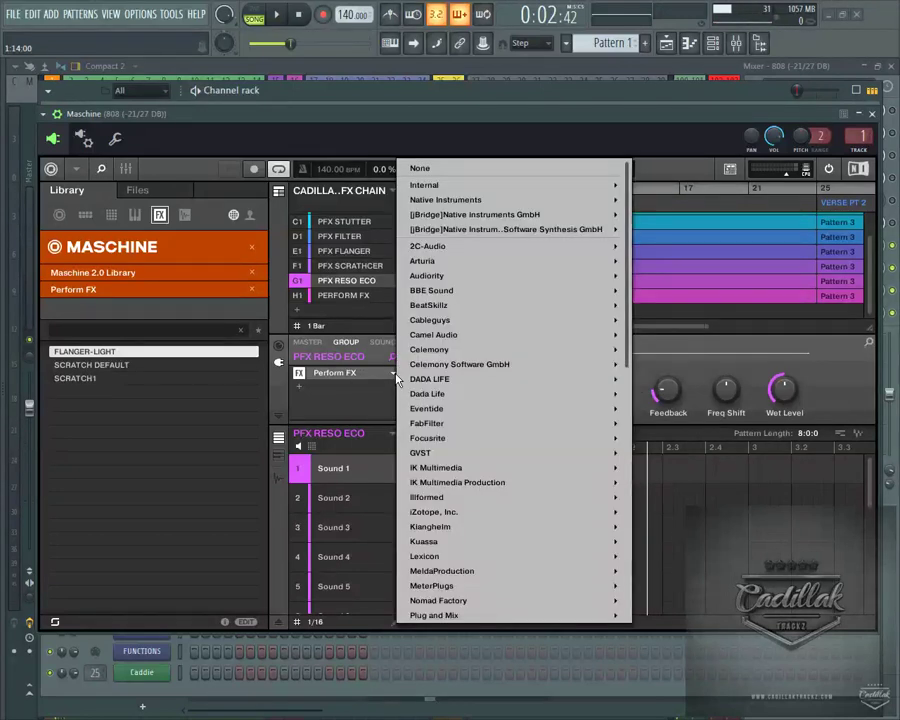
{"action": "left_click", "coordinate": [434, 392]}
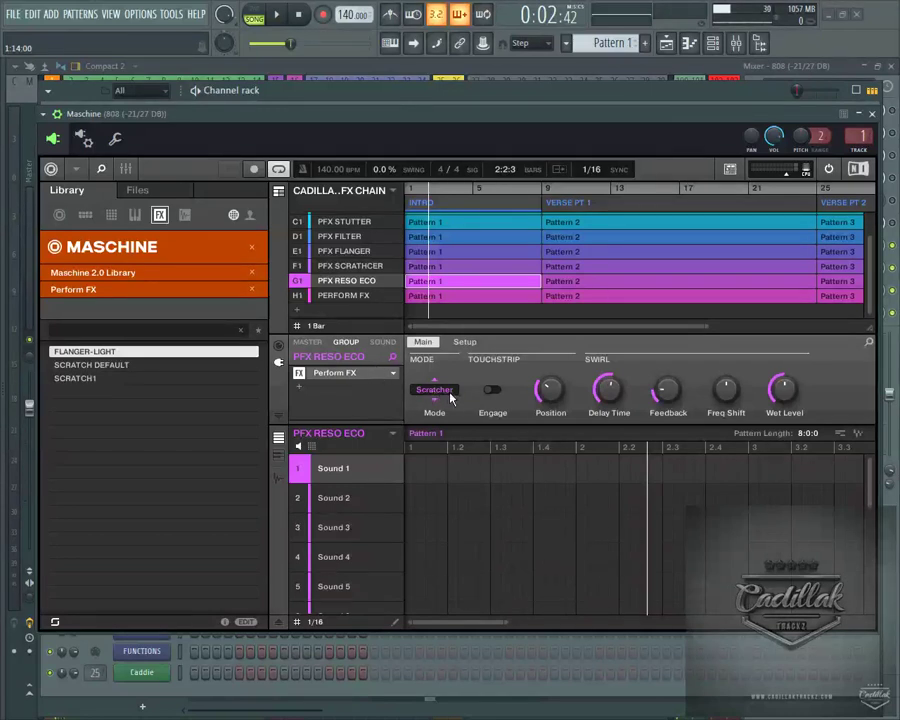
Start saving the PFX RESO ECO group's Perform FX as a preset and browse for a destination in the Maschine 2 Library folder.
{"action": "left_click", "coordinate": [394, 373]}
{"action": "left_click_drag", "start_coordinate": [622, 342], "coordinate": [524, 578]}
{"action": "left_click", "coordinate": [474, 571]}
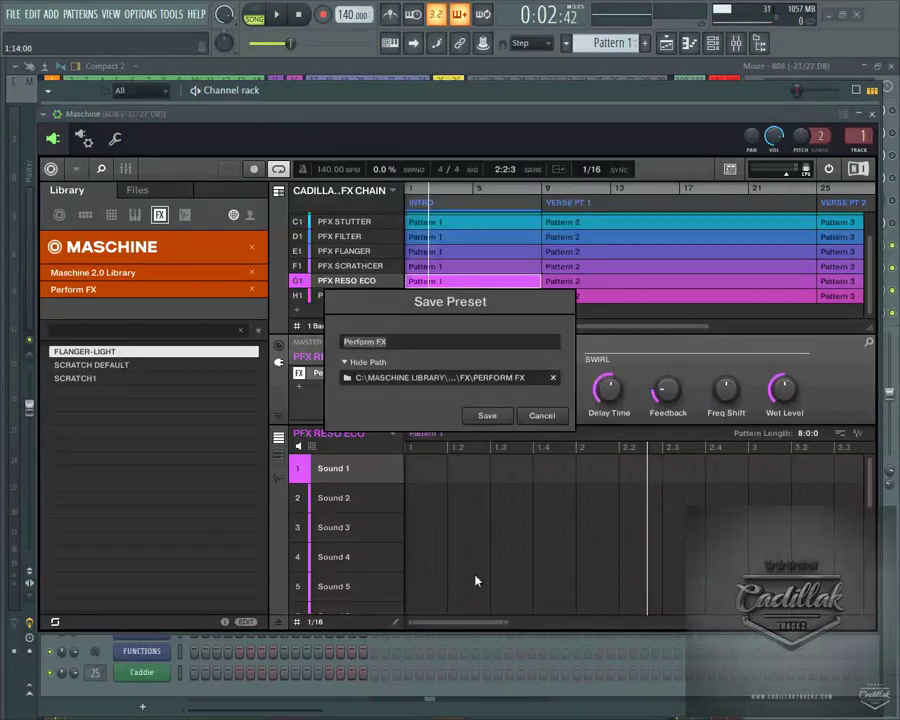
{"action": "left_click", "coordinate": [503, 377]}
{"action": "left_click_drag", "start_coordinate": [549, 383], "coordinate": [547, 408]}
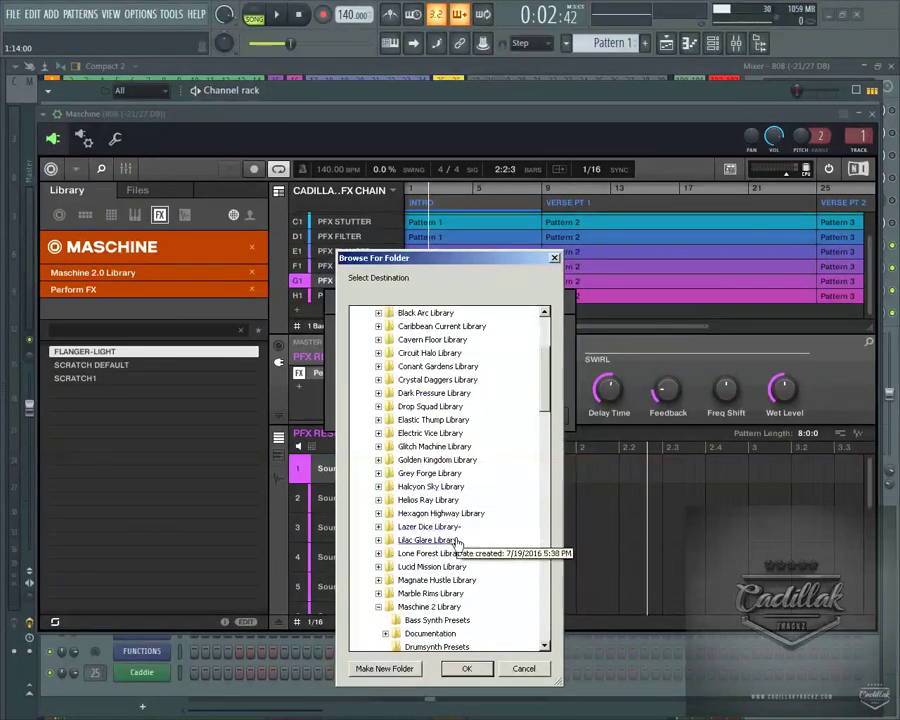
{"action": "left_click", "coordinate": [452, 607]}
{"action": "scroll", "coordinate": [553, 428], "scroll_direction": "down", "scroll_amount": 4}
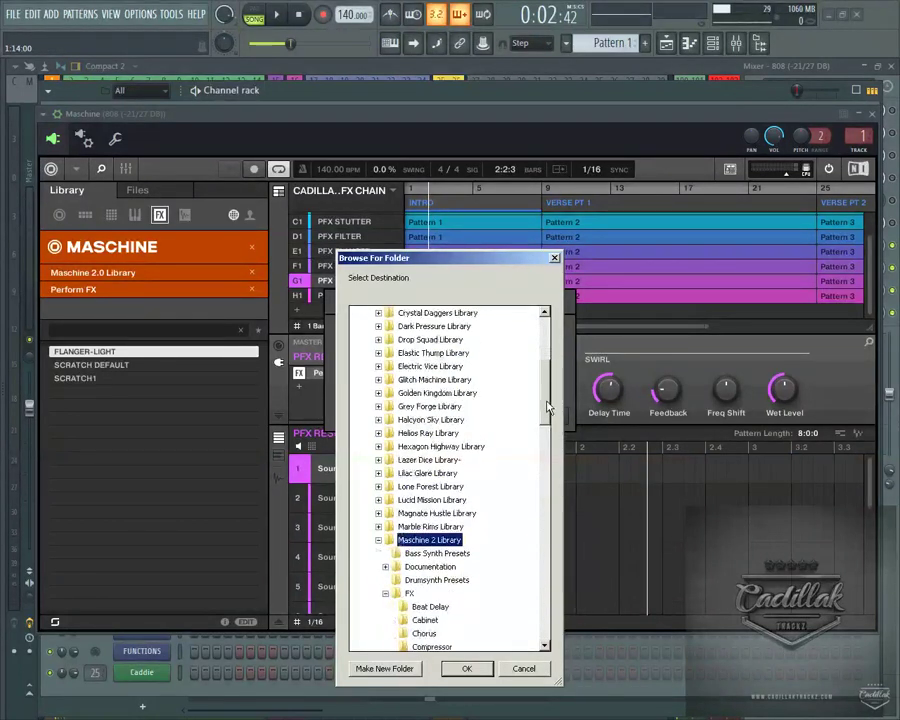
{"action": "scroll", "coordinate": [553, 428], "scroll_direction": "down", "scroll_amount": 1}
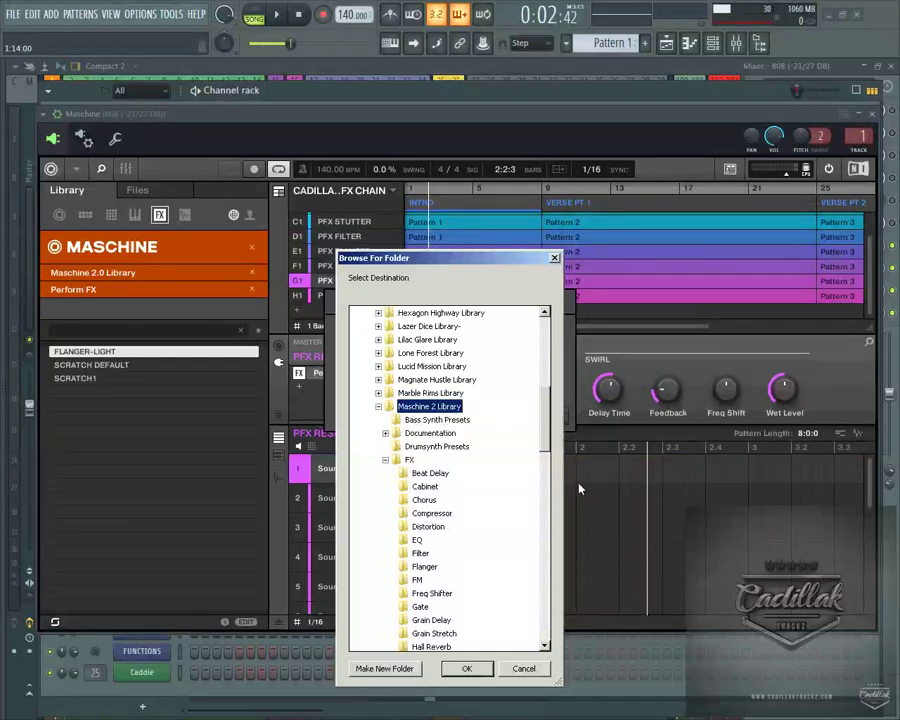
Choose the PERFORM FX folder inside the library's FX folder as the preset's destination.
{"action": "left_click", "coordinate": [409, 460]}
{"action": "scroll", "coordinate": [476, 472], "scroll_direction": "down", "scroll_amount": 3}
{"action": "scroll", "coordinate": [476, 472], "scroll_direction": "down", "scroll_amount": 3}
{"action": "left_click_drag", "start_coordinate": [425, 261], "coordinate": [638, 270]}
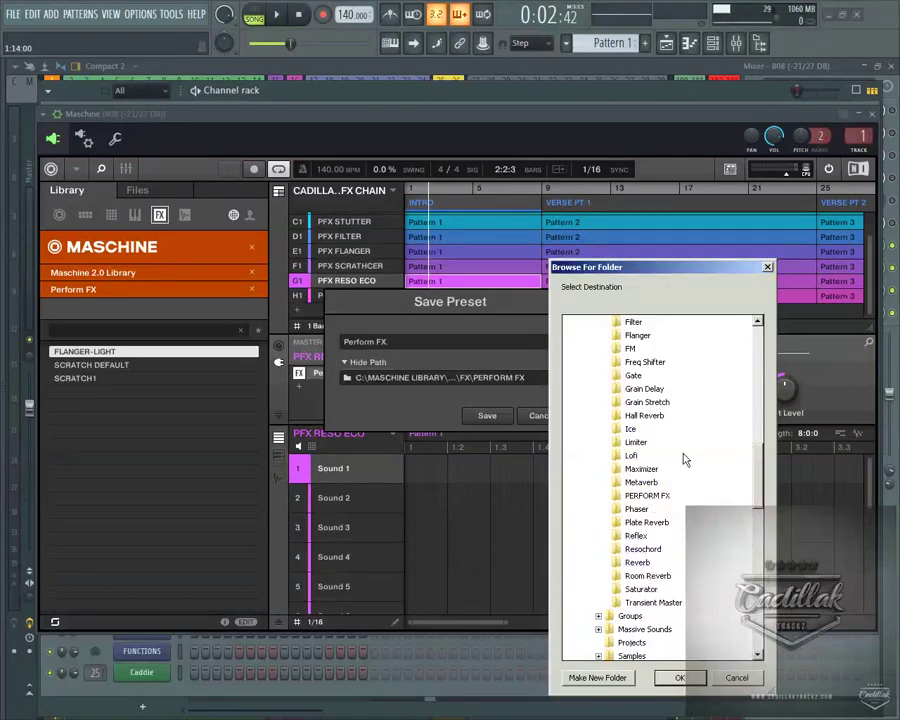
{"action": "scroll", "coordinate": [759, 473], "scroll_direction": "up", "scroll_amount": 1}
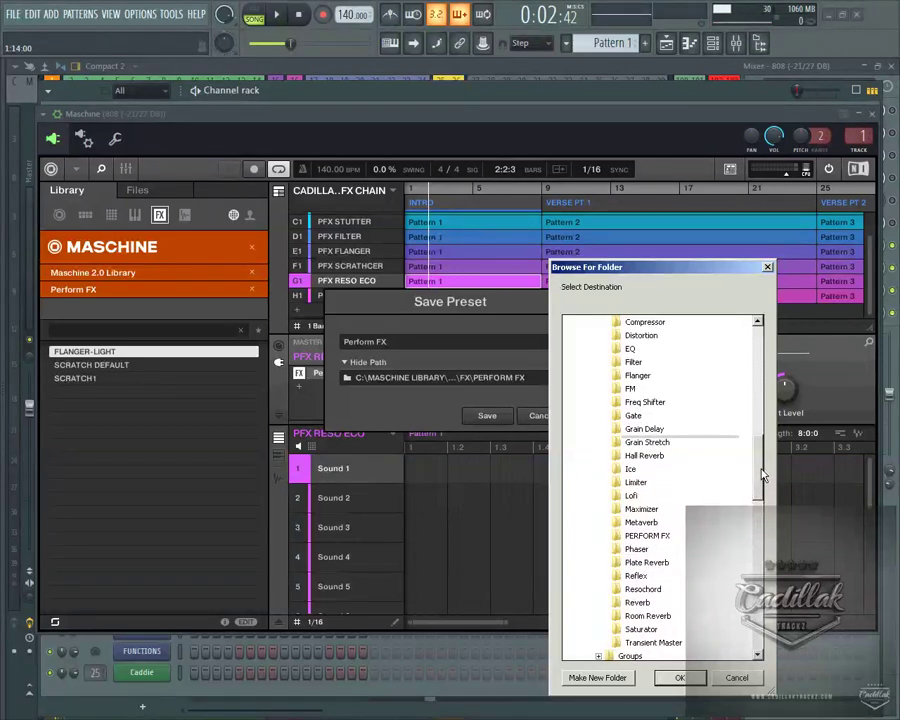
{"action": "left_click", "coordinate": [648, 535]}
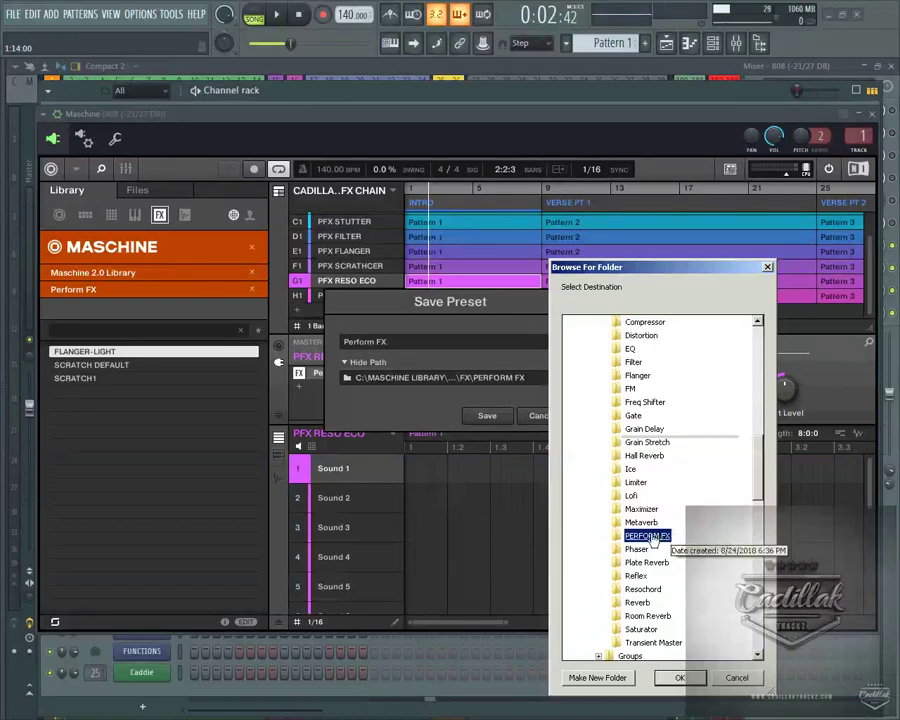
{"action": "left_click", "coordinate": [679, 677]}
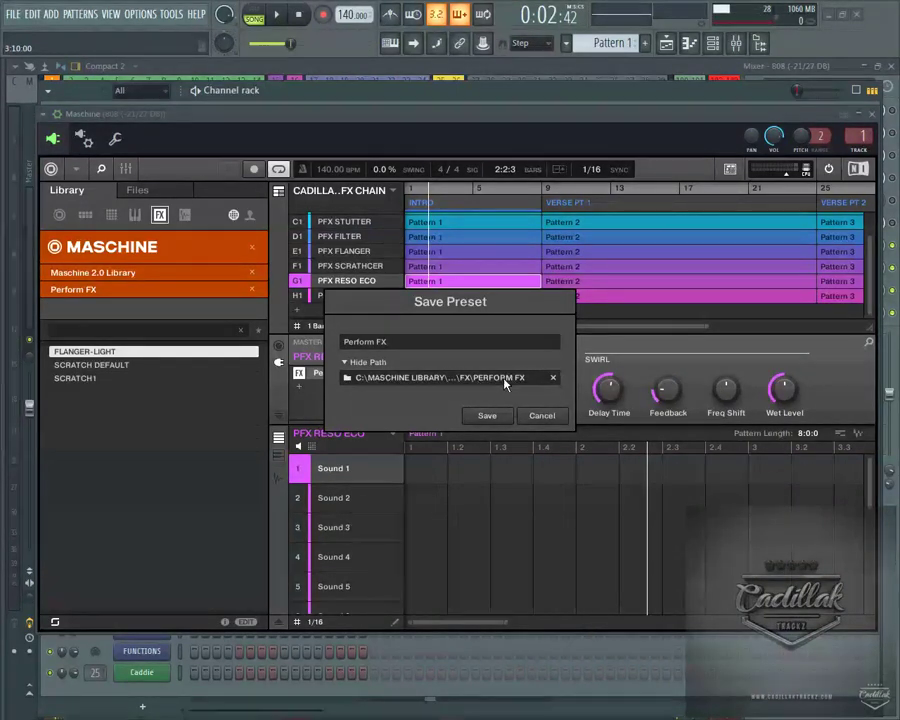
Select the preset name in the Save Preset dialog, then cancel saving the preset.
{"action": "left_click_drag", "start_coordinate": [441, 312], "coordinate": [507, 460]}
{"action": "double_click", "coordinate": [438, 490]}
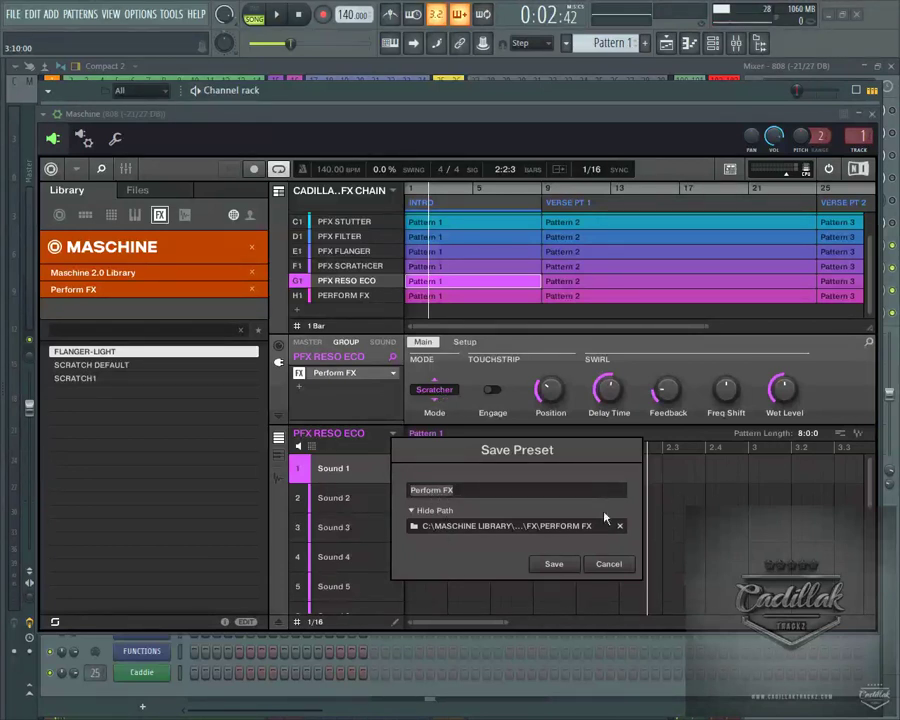
{"action": "left_click", "coordinate": [608, 565]}
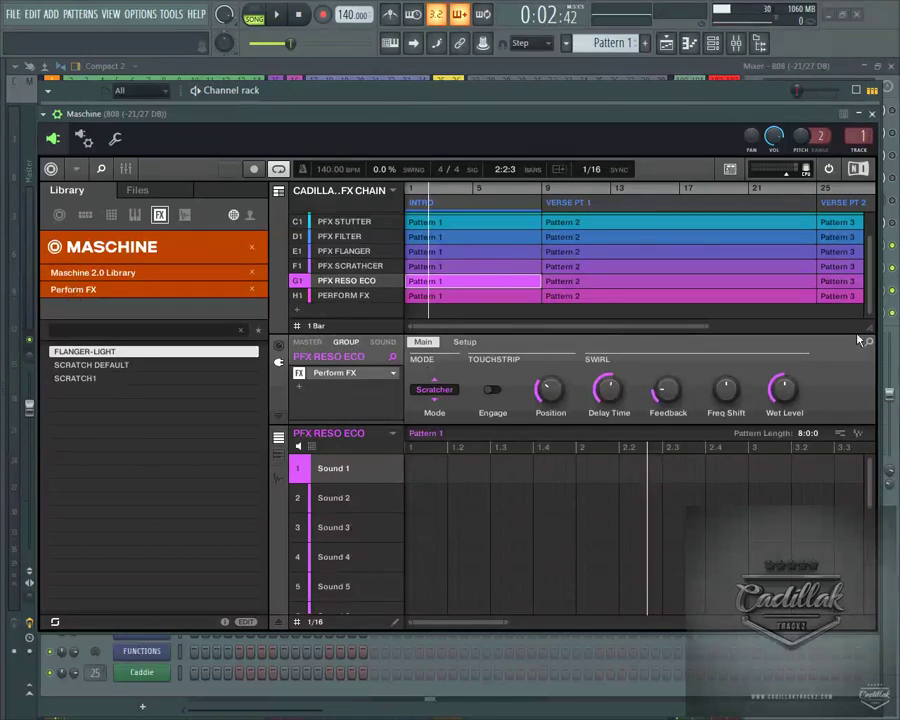
{"action": "scroll", "coordinate": [873, 277], "scroll_direction": "up", "scroll_amount": 2}
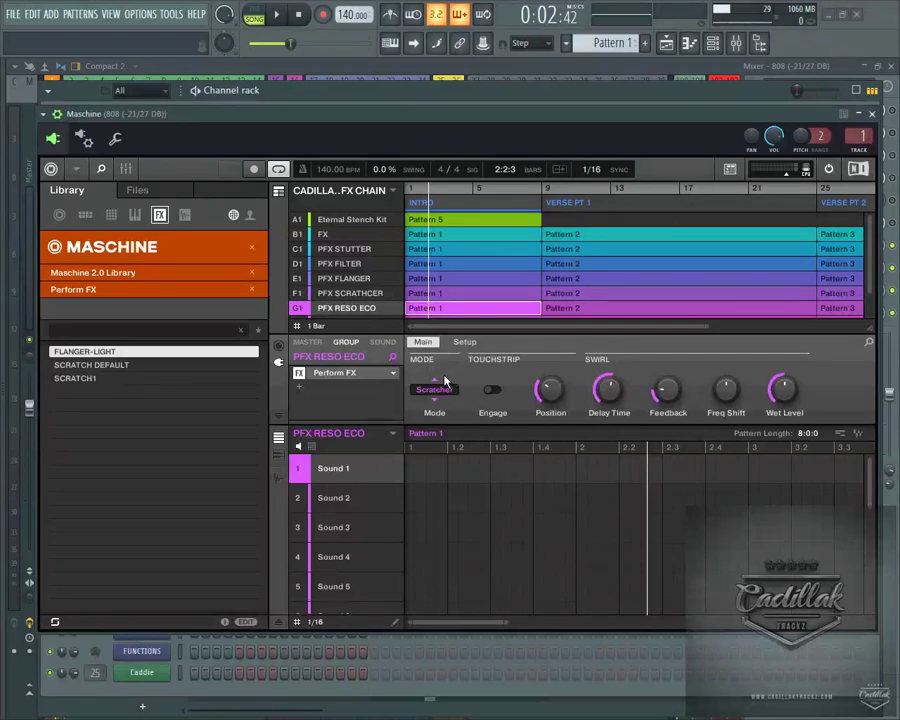
{"action": "left_click_drag", "start_coordinate": [474, 326], "coordinate": [410, 326]}
{"action": "left_click", "coordinate": [76, 169]}
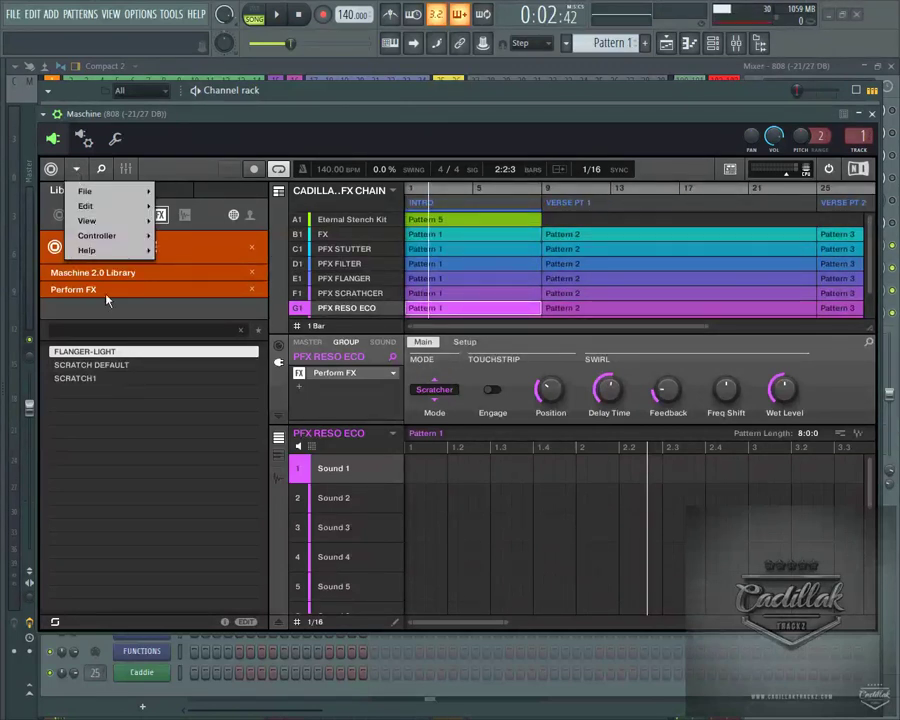
{"action": "mouse_move", "coordinate": [137, 219]}
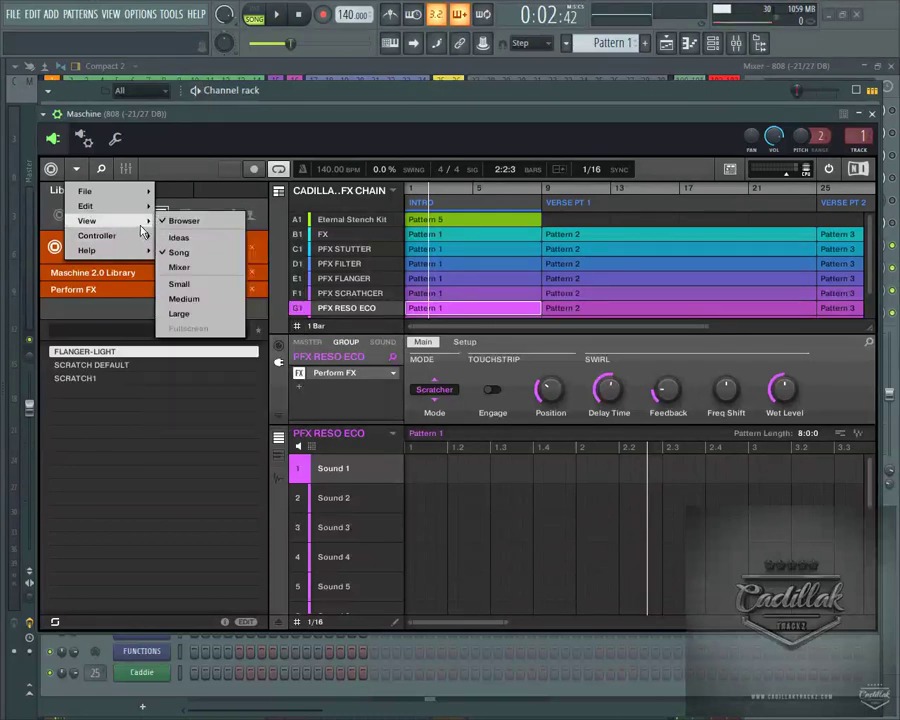
{"action": "left_click", "coordinate": [191, 176]}
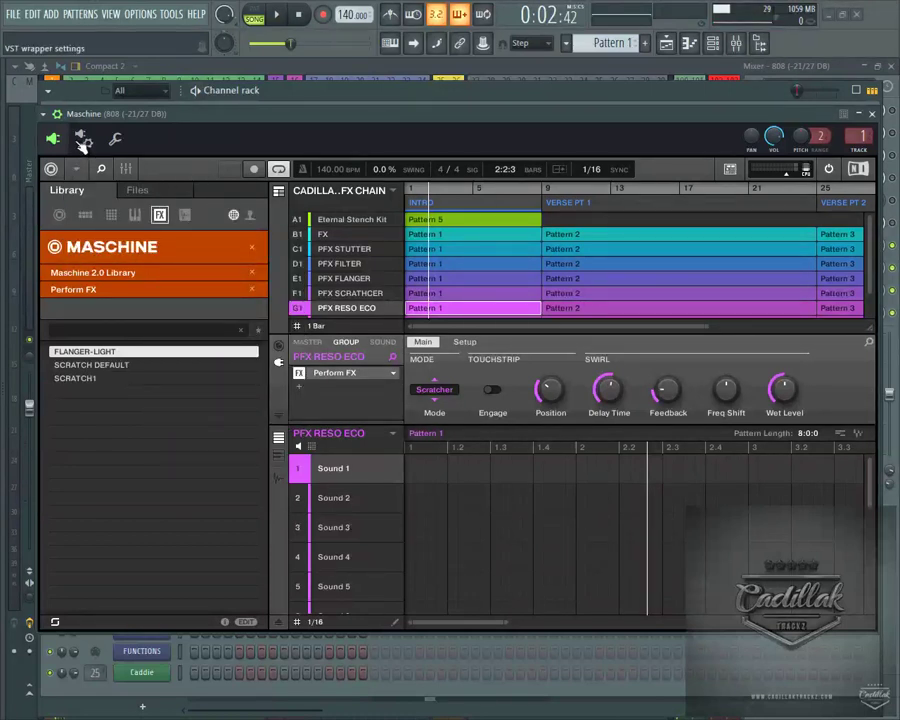
{"action": "left_click", "coordinate": [84, 141]}
{"action": "left_click", "coordinate": [53, 140]}
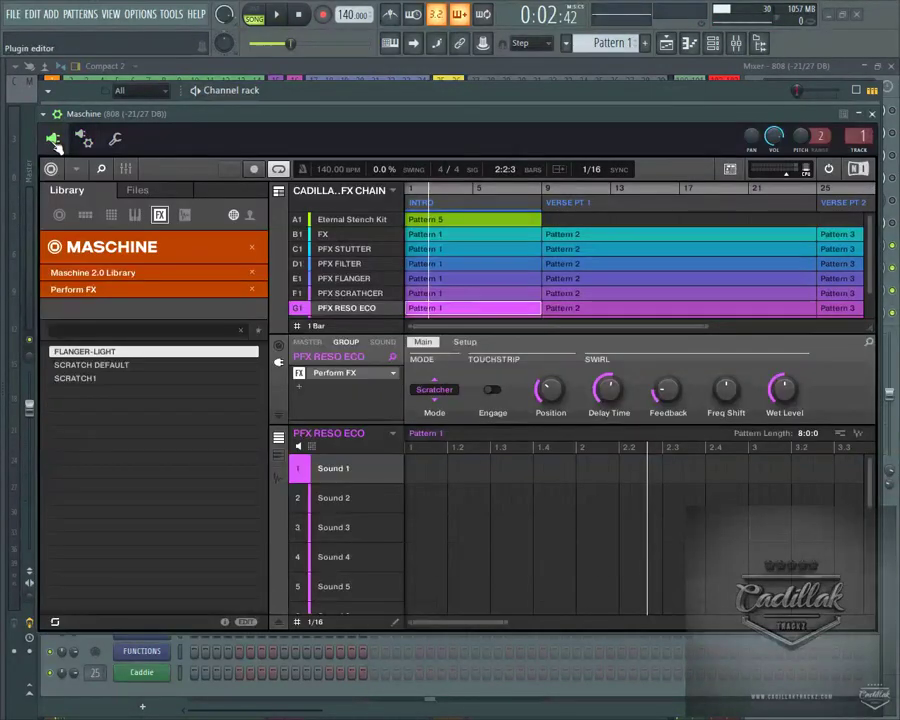
{"action": "mouse_move", "coordinate": [420, 130]}
{"action": "left_mouse_down"}
{"action": "mouse_move", "coordinate": [388, 158]}
{"action": "mouse_move", "coordinate": [427, 147]}
{"action": "left_mouse_up"}
Compare the Perform FX settings of the groups from PFX STUTTER through PFX RESO ECO, ending on PFX FLANGER.
{"action": "left_click", "coordinate": [378, 265]}
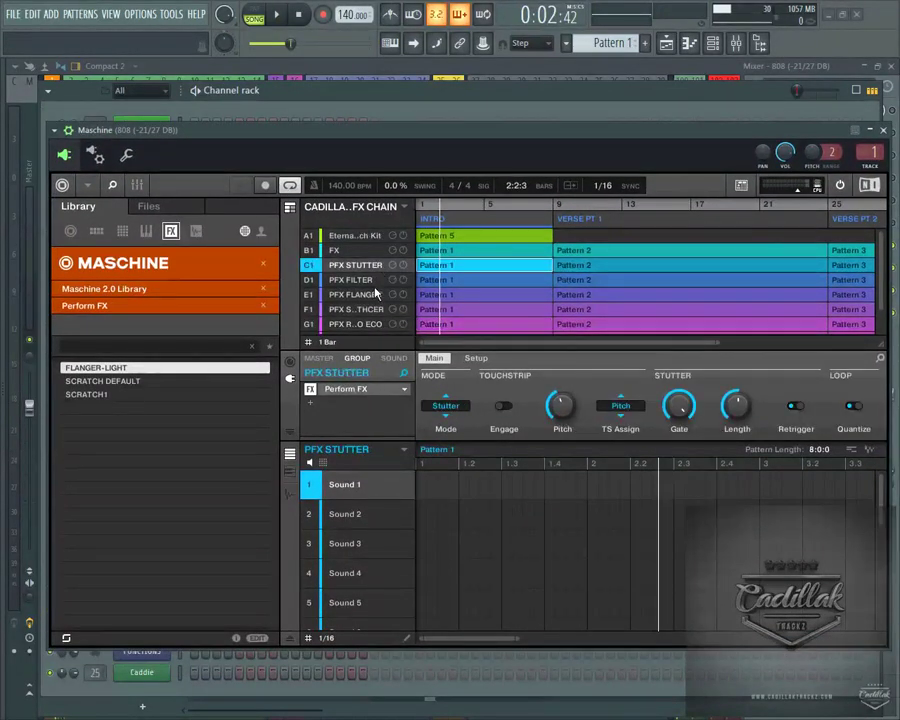
{"action": "left_click", "coordinate": [375, 280]}
{"action": "left_click", "coordinate": [375, 236]}
{"action": "left_click", "coordinate": [375, 266]}
{"action": "left_click", "coordinate": [375, 236]}
{"action": "left_click", "coordinate": [375, 265]}
{"action": "left_click", "coordinate": [375, 236]}
{"action": "left_click", "coordinate": [376, 280]}
{"action": "left_click", "coordinate": [375, 265]}
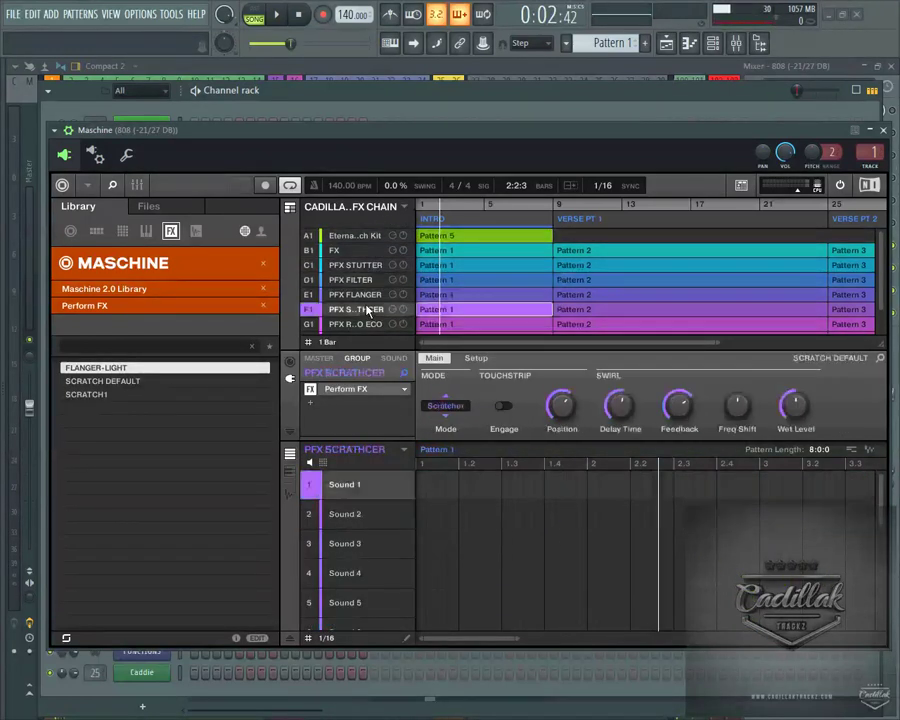
{"action": "left_click", "coordinate": [375, 294]}
{"action": "left_click", "coordinate": [375, 265]}
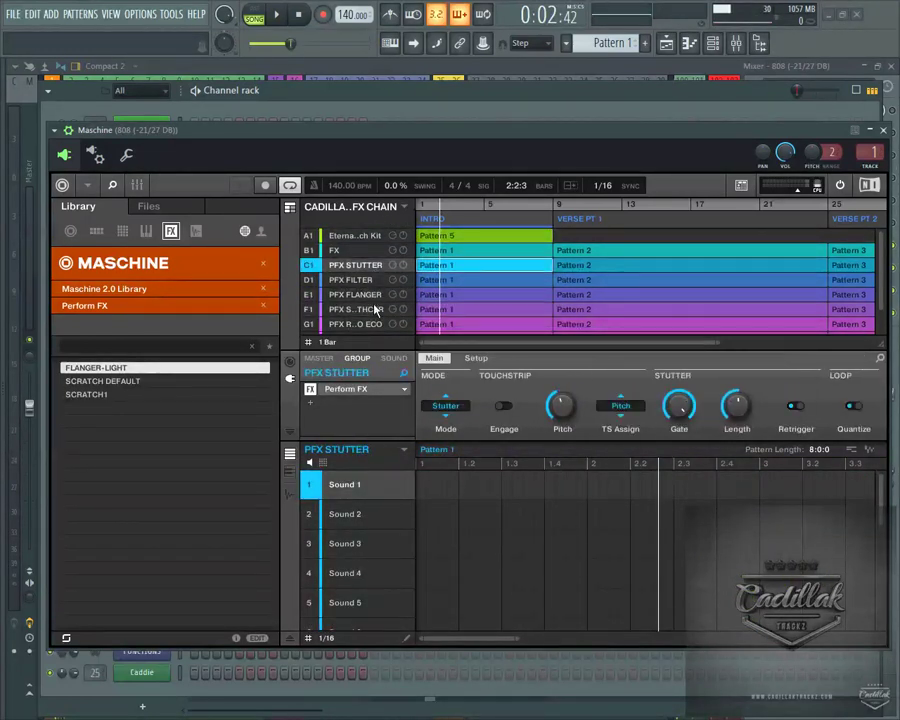
{"action": "left_click", "coordinate": [370, 310]}
{"action": "left_click", "coordinate": [374, 324]}
{"action": "left_click", "coordinate": [375, 265]}
{"action": "left_click", "coordinate": [376, 296]}
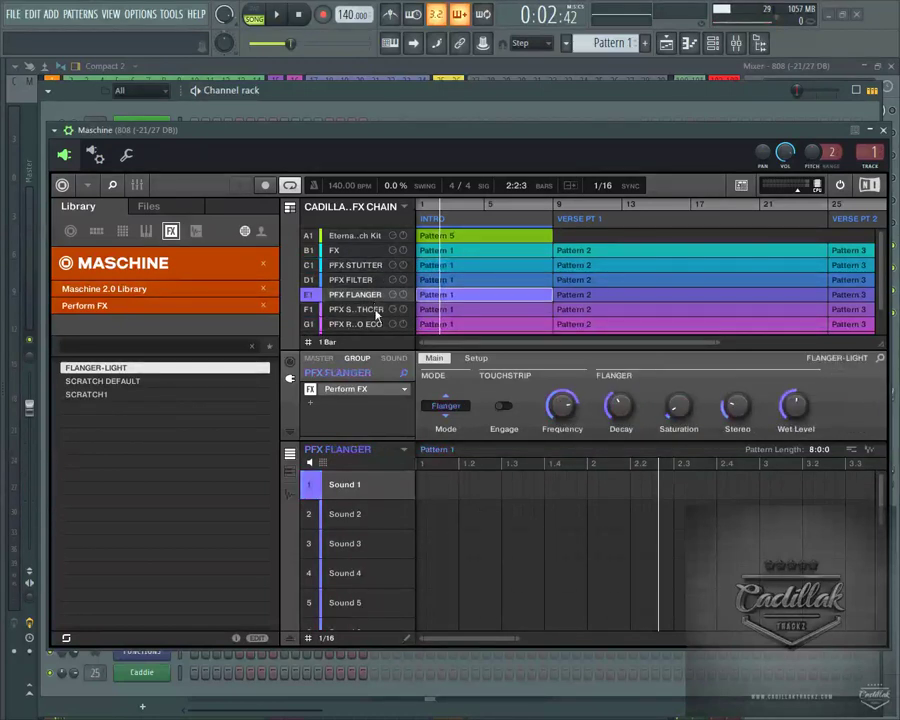
Examine the PERFORM FX group's filter settings and return to the PFX FLANGER group.
{"action": "scroll", "coordinate": [376, 312], "scroll_direction": "down", "scroll_amount": 2}
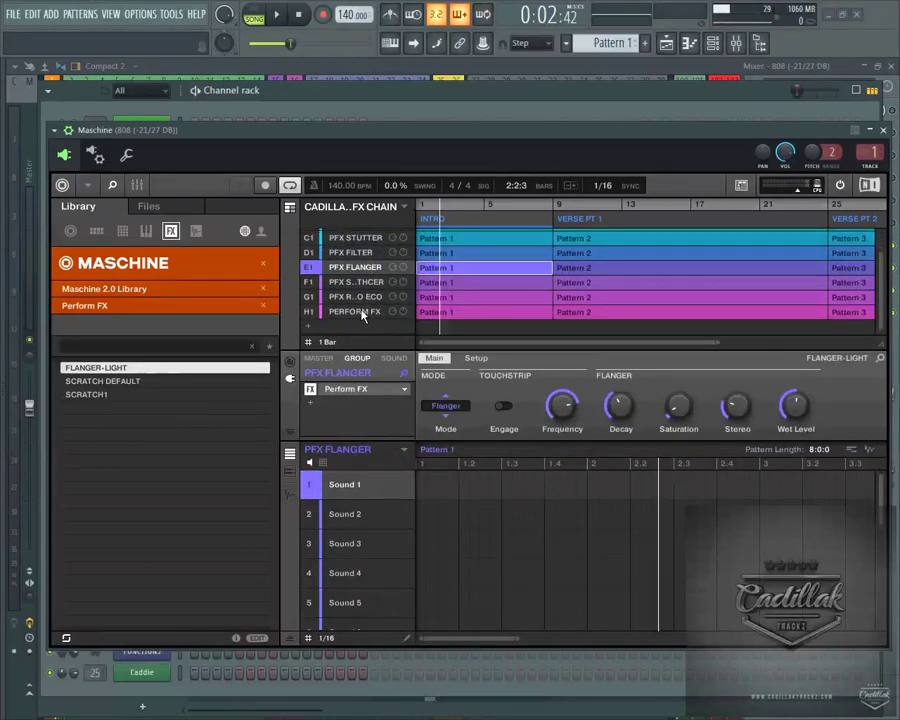
{"action": "left_click", "coordinate": [360, 312]}
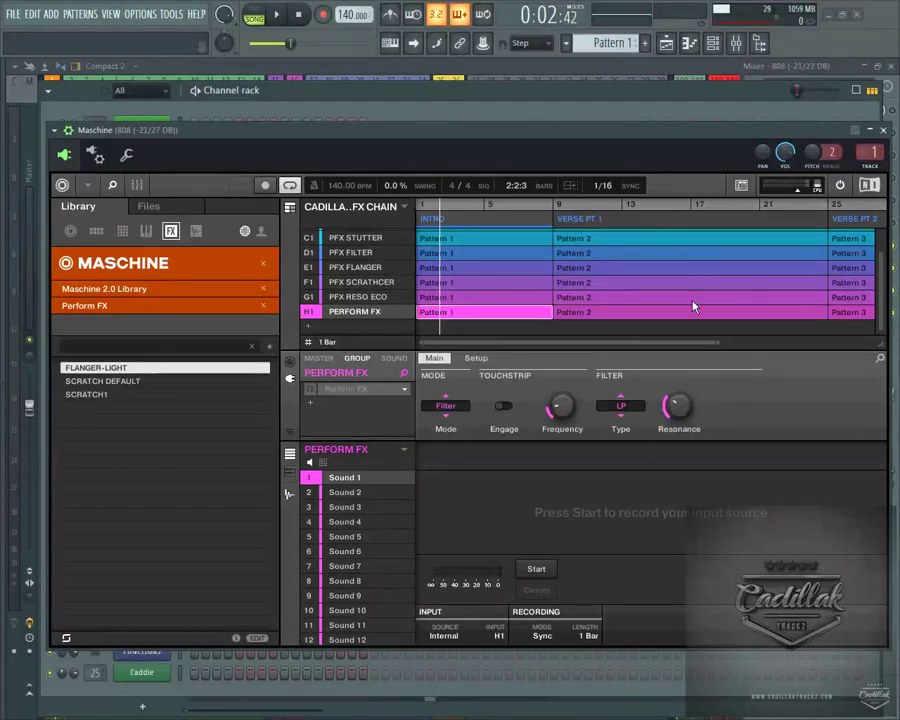
{"action": "mouse_move", "coordinate": [521, 343]}
{"action": "left_mouse_down"}
{"action": "mouse_move", "coordinate": [661, 344]}
{"action": "mouse_move", "coordinate": [518, 344]}
{"action": "left_mouse_up"}
{"action": "left_click", "coordinate": [357, 283]}
{"action": "left_click", "coordinate": [362, 268]}
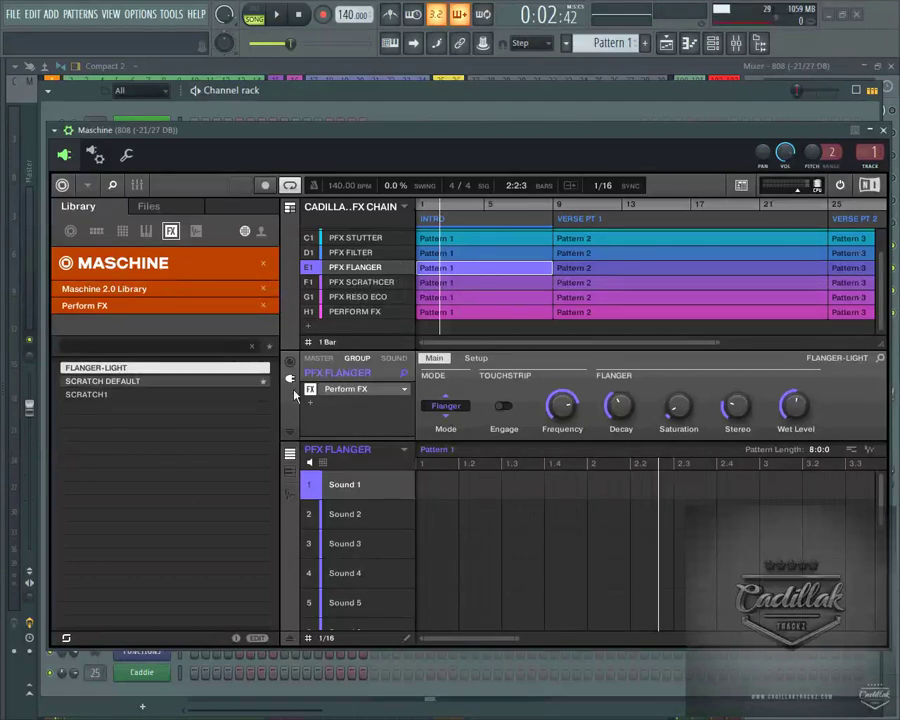
{"action": "left_click_drag", "start_coordinate": [628, 138], "coordinate": [626, 154]}
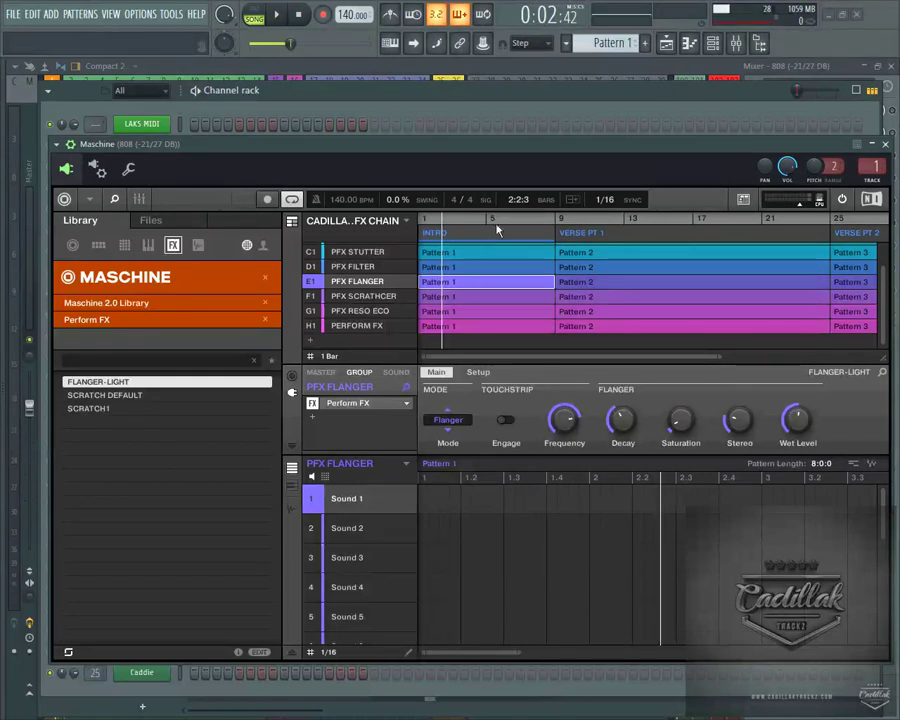
Review the effects on the PFX SCRATHCER, Eternal Stench Kit, FX and PERFORM FX groups.
{"action": "left_click", "coordinate": [360, 297]}
{"action": "scroll", "coordinate": [340, 295], "scroll_direction": "up", "scroll_amount": 2}
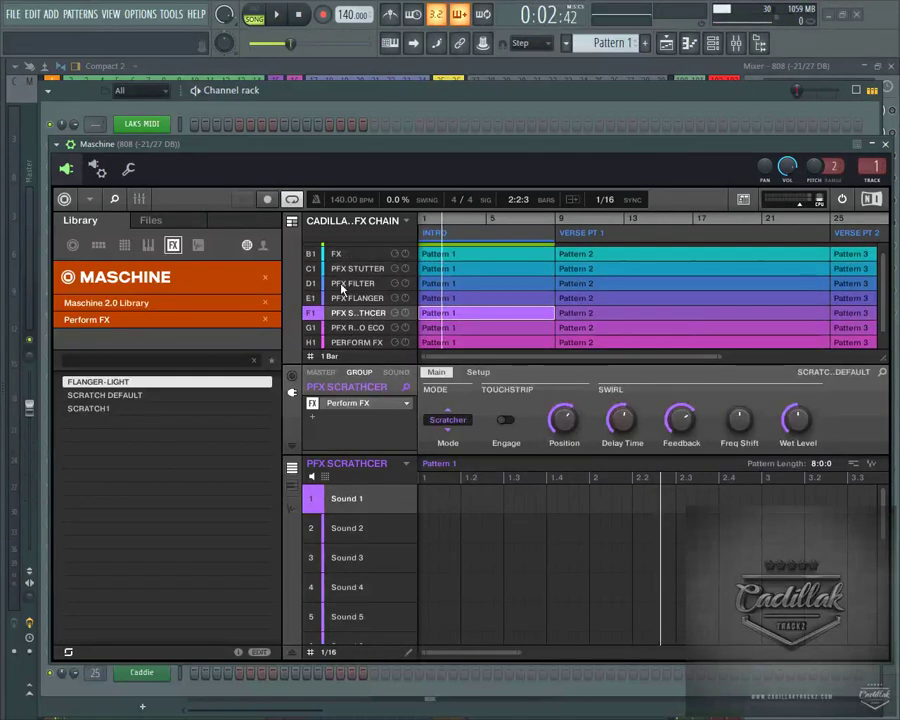
{"action": "left_click", "coordinate": [355, 255]}
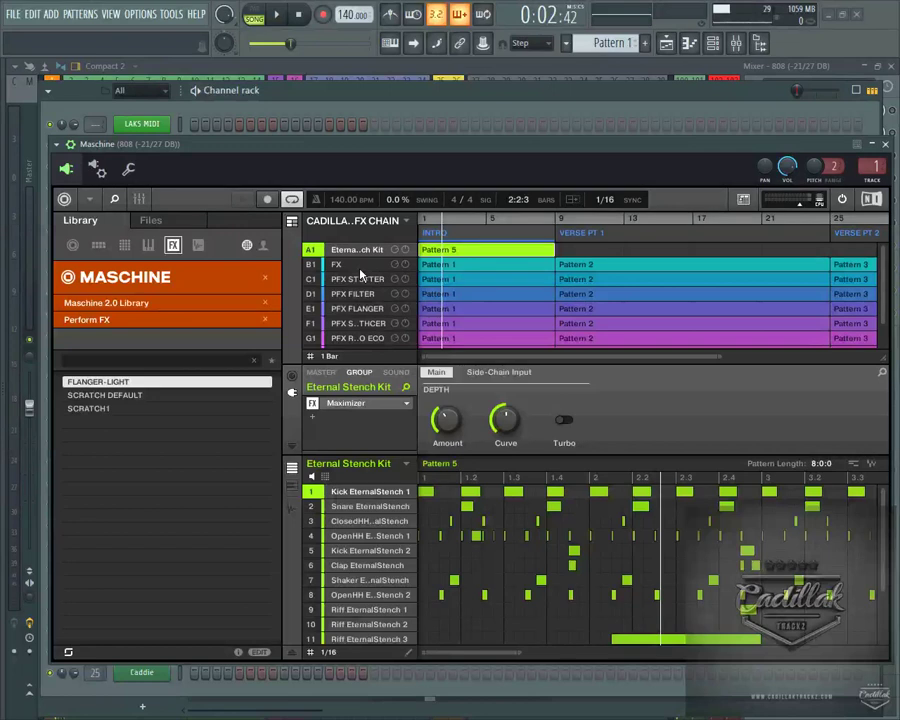
{"action": "left_click", "coordinate": [359, 266]}
{"action": "scroll", "coordinate": [362, 276], "scroll_direction": "down", "scroll_amount": 2}
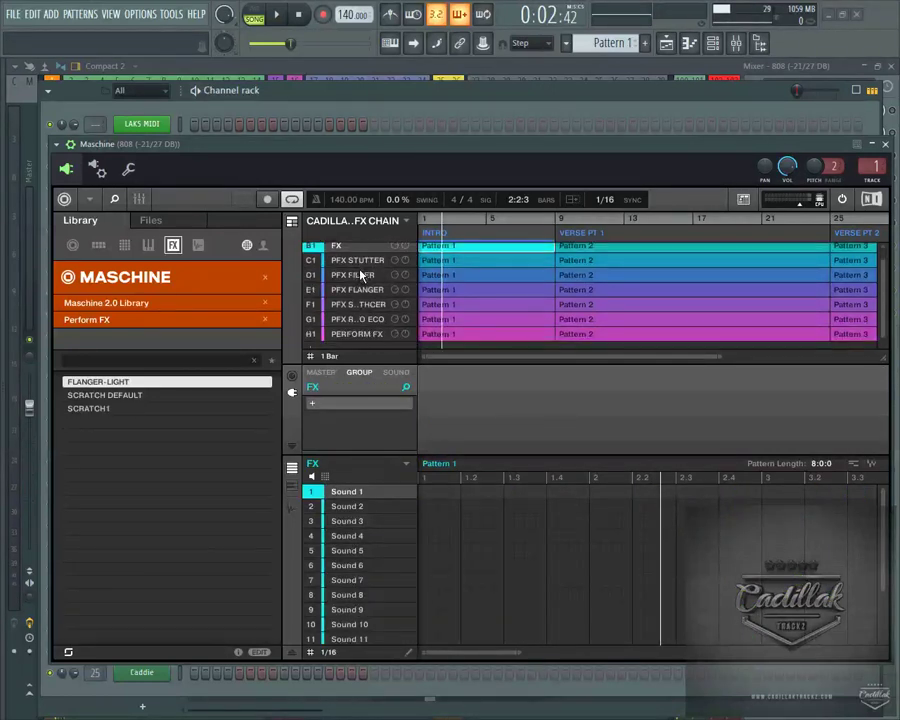
{"action": "left_click", "coordinate": [359, 327]}
{"action": "scroll", "coordinate": [359, 328], "scroll_direction": "up", "scroll_amount": 2}
{"action": "scroll", "coordinate": [359, 328], "scroll_direction": "down", "scroll_amount": 2}
{"action": "scroll", "coordinate": [358, 328], "scroll_direction": "up", "scroll_amount": 2}
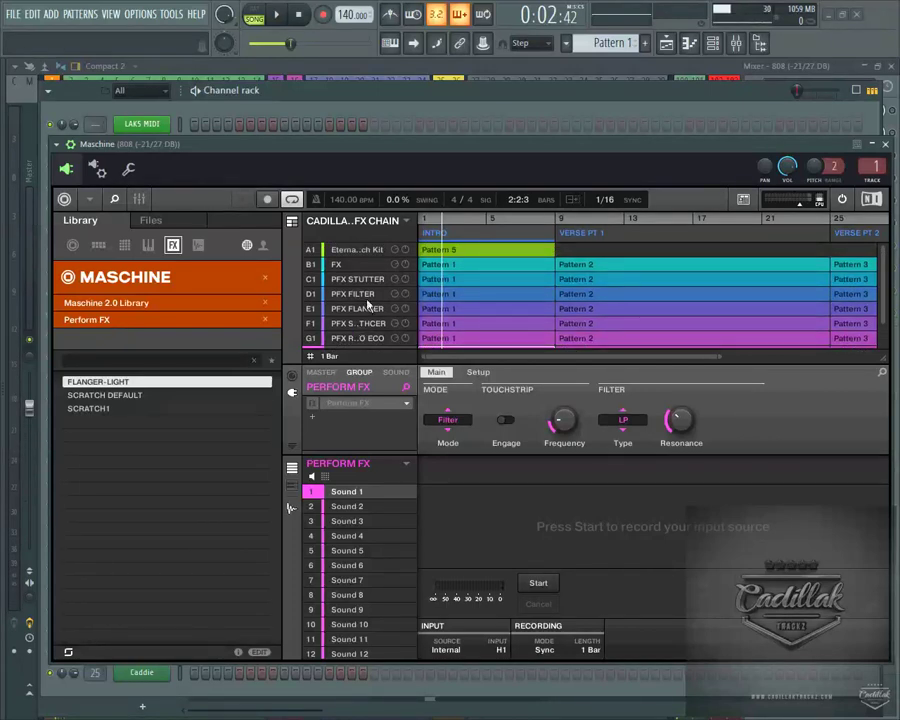
Go through the chained effect groups between PFX STUTTER and PFX RESO ECO again, ending on PFX STUTTER.
{"action": "left_click", "coordinate": [358, 279]}
{"action": "left_click", "coordinate": [360, 323]}
{"action": "left_click", "coordinate": [358, 279]}
{"action": "left_click", "coordinate": [360, 323]}
{"action": "left_click", "coordinate": [358, 279]}
{"action": "scroll", "coordinate": [363, 299], "scroll_direction": "down", "scroll_amount": 1}
{"action": "scroll", "coordinate": [362, 299], "scroll_direction": "down", "scroll_amount": 2}
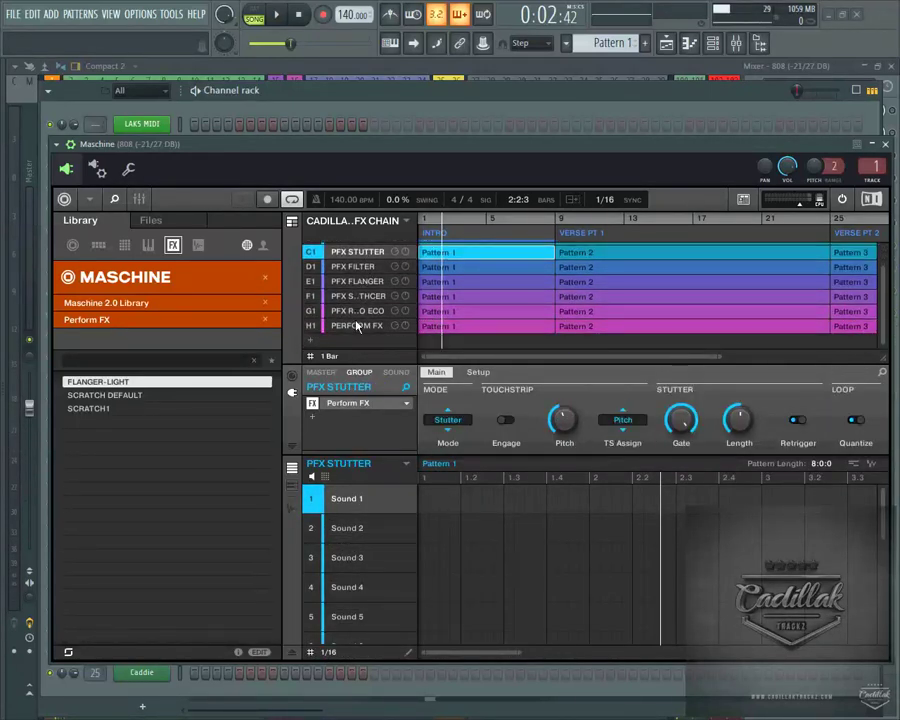
{"action": "scroll", "coordinate": [362, 299], "scroll_direction": "up", "scroll_amount": 1}
{"action": "left_click", "coordinate": [360, 314]}
{"action": "left_click", "coordinate": [358, 270]}
{"action": "left_click", "coordinate": [367, 285]}
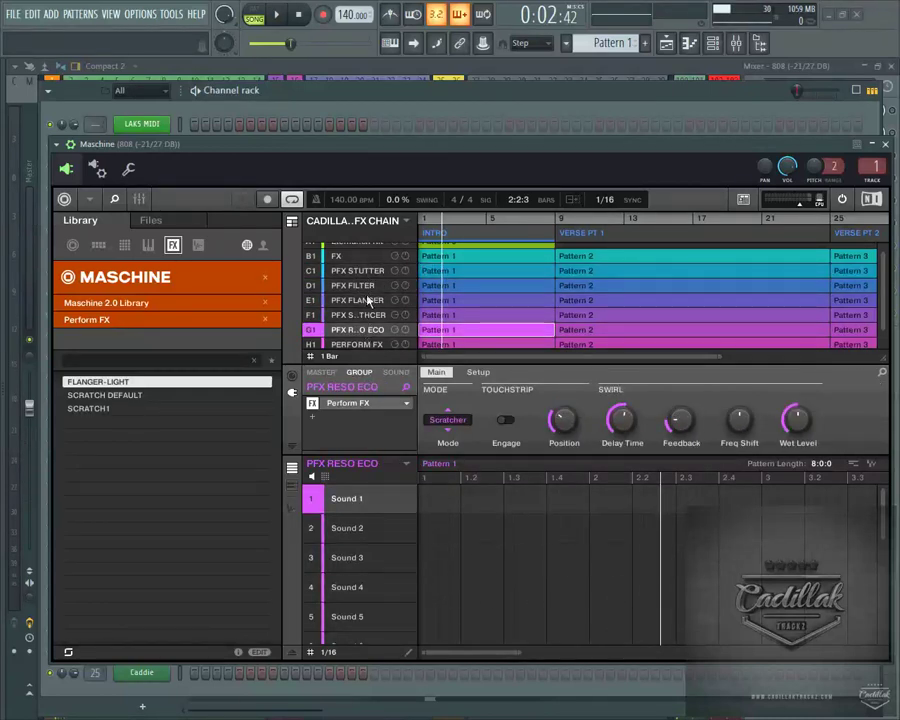
{"action": "left_click", "coordinate": [360, 316]}
{"action": "left_click", "coordinate": [358, 270]}
{"action": "left_click", "coordinate": [365, 287]}
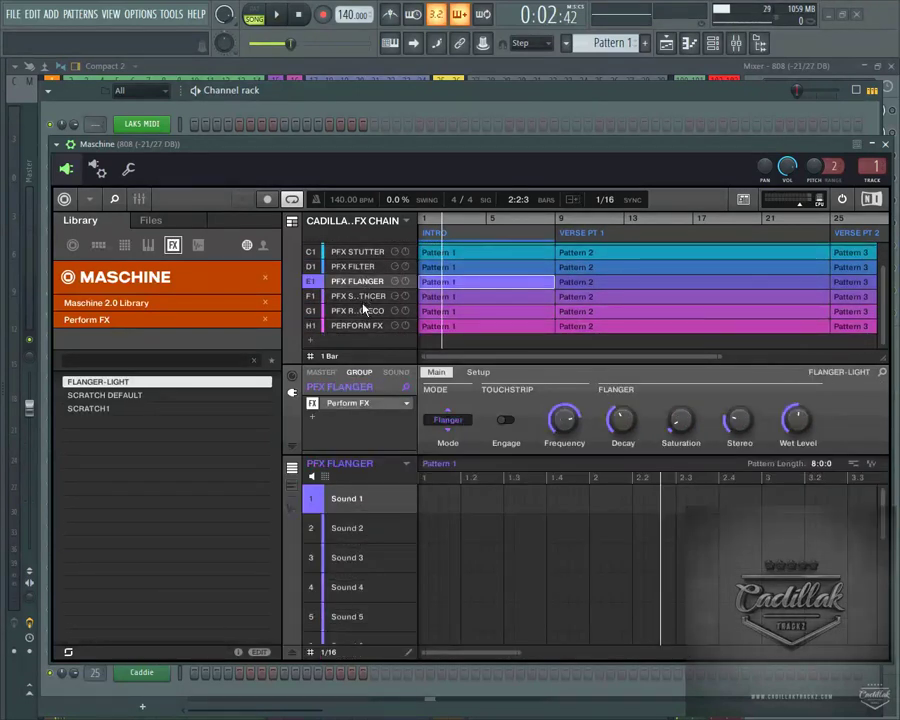
{"action": "left_click", "coordinate": [360, 253]}
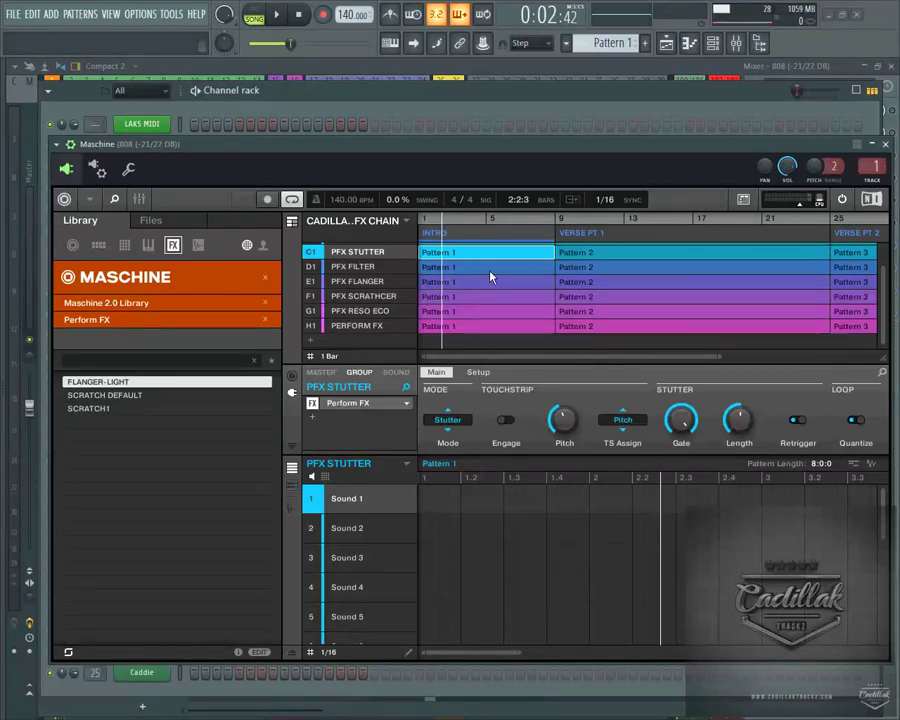
Display the audio output routing of the Eternal Stench Kit group.
{"action": "scroll", "coordinate": [367, 290], "scroll_direction": "up", "scroll_amount": 1}
{"action": "scroll", "coordinate": [367, 290], "scroll_direction": "up", "scroll_amount": 1}
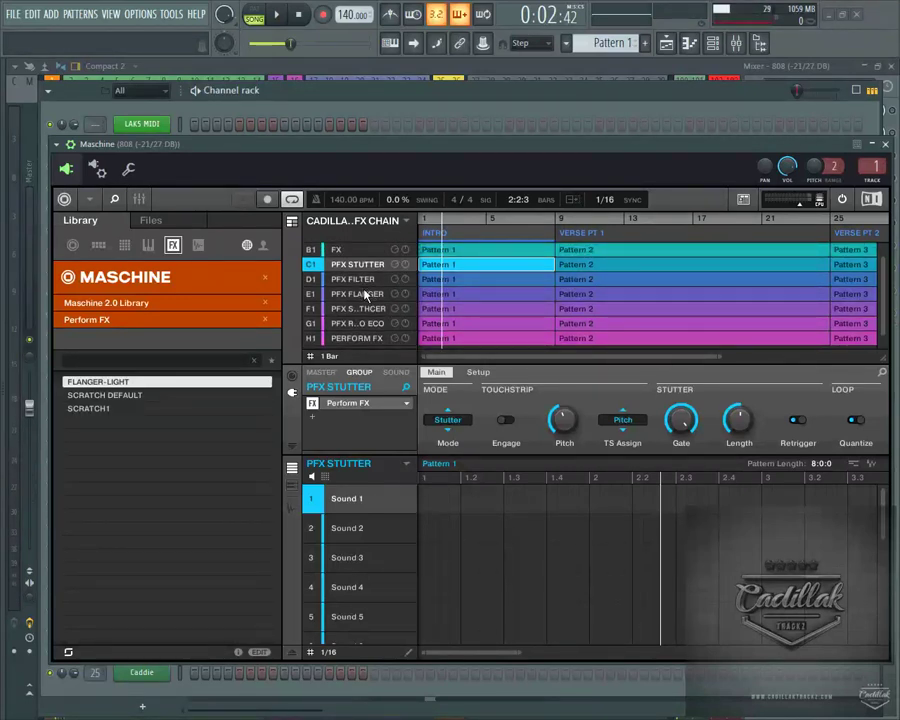
{"action": "scroll", "coordinate": [370, 292], "scroll_direction": "up", "scroll_amount": 1}
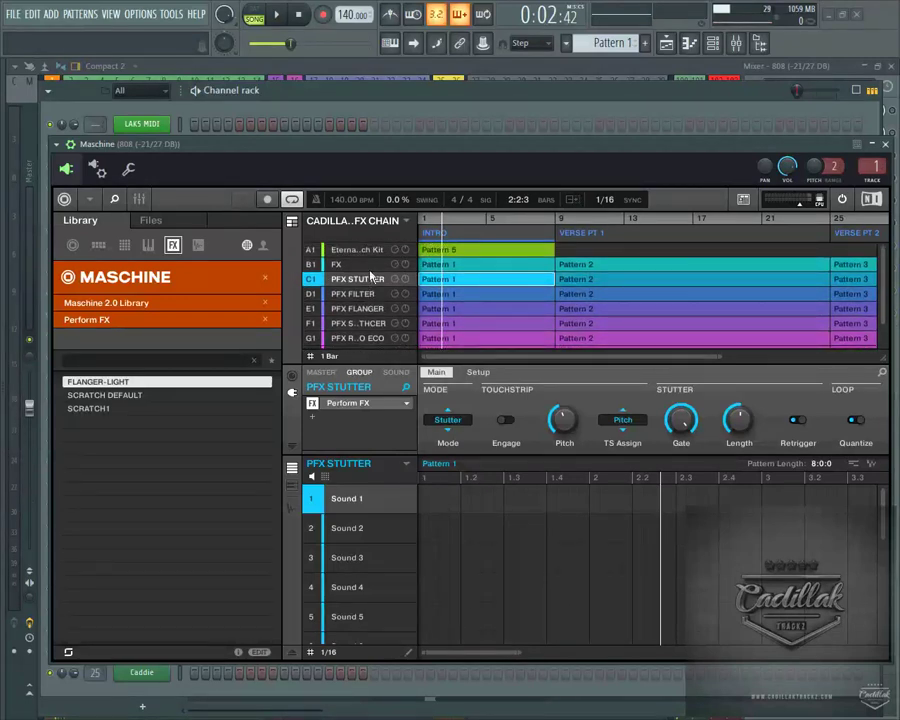
{"action": "left_click", "coordinate": [371, 249]}
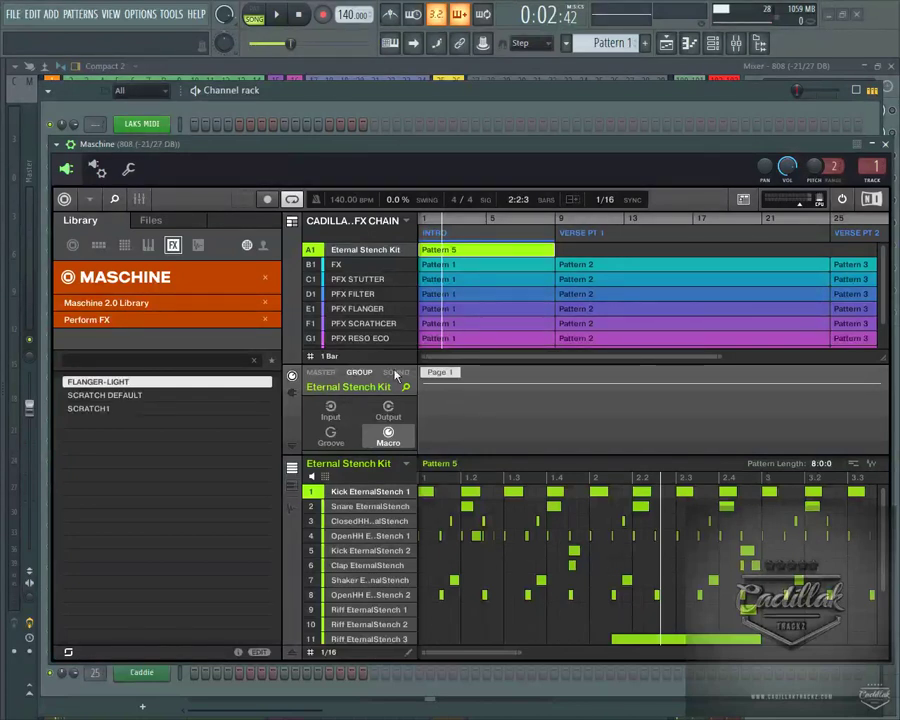
{"action": "left_click", "coordinate": [388, 410]}
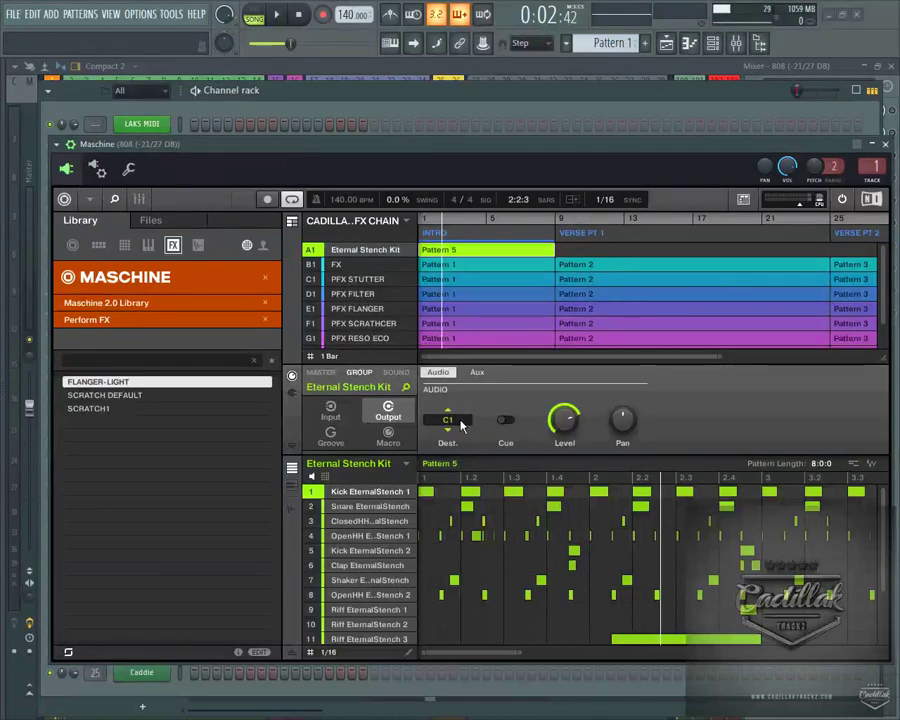
Check the audio output destinations of the chained groups from PFX STUTTER down to PERFORM FX.
{"action": "left_click", "coordinate": [368, 296]}
{"action": "left_click", "coordinate": [366, 308]}
{"action": "left_click", "coordinate": [366, 294]}
{"action": "left_click", "coordinate": [362, 323]}
{"action": "left_click", "coordinate": [368, 280]}
{"action": "left_click", "coordinate": [366, 322]}
{"action": "left_click", "coordinate": [368, 280]}
{"action": "left_click", "coordinate": [366, 322]}
{"action": "left_click", "coordinate": [370, 283]}
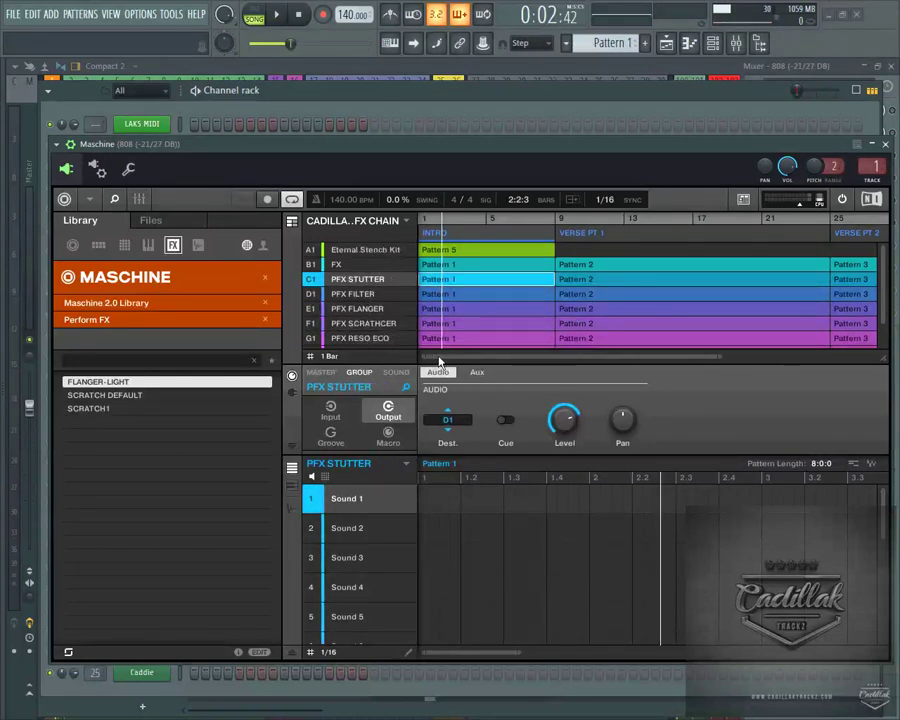
{"action": "left_click", "coordinate": [372, 323]}
{"action": "scroll", "coordinate": [372, 325], "scroll_direction": "down", "scroll_amount": 2}
{"action": "left_click", "coordinate": [361, 326]}
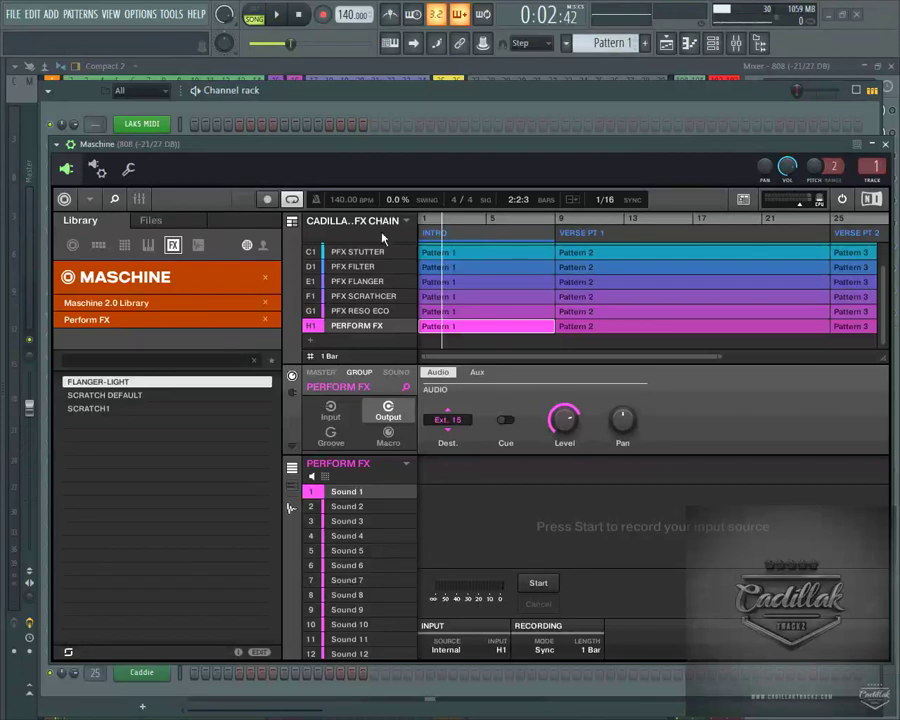
Recheck the output routing of the groups up to PFX FLANGER and minimize the Maschine plugin window.
{"action": "scroll", "coordinate": [375, 285], "scroll_direction": "up", "scroll_amount": 2}
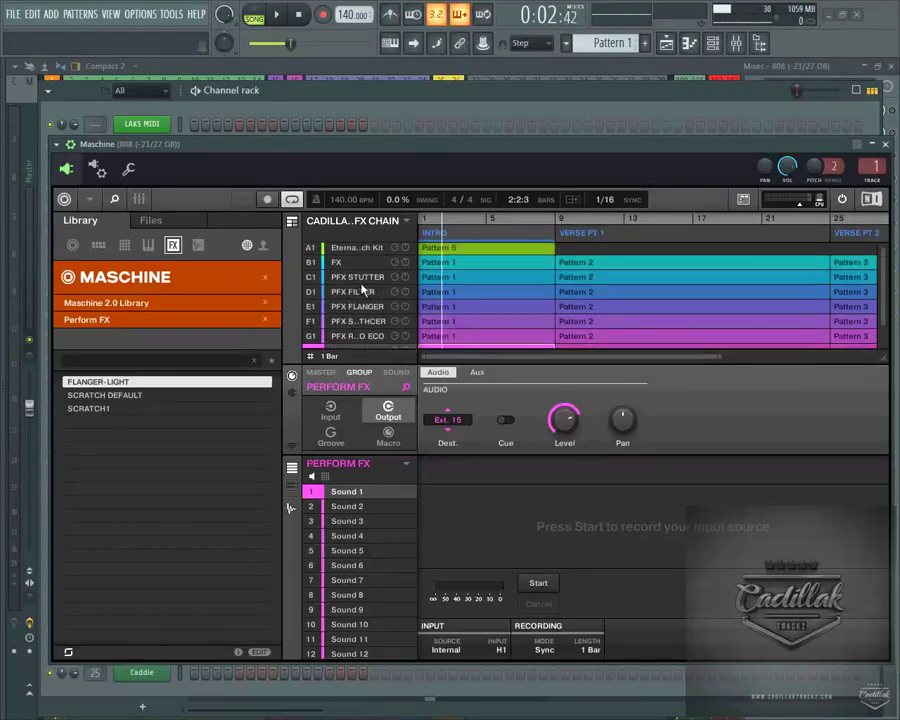
{"action": "left_click", "coordinate": [385, 292]}
{"action": "left_click", "coordinate": [357, 262]}
{"action": "left_click", "coordinate": [357, 306]}
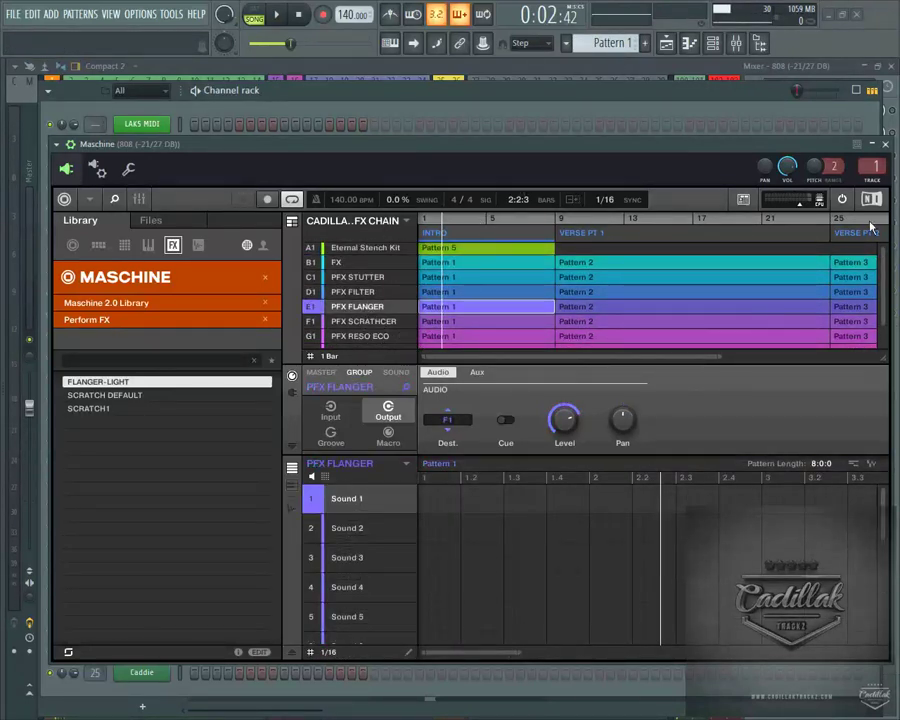
{"action": "key", "text": "Escape"}
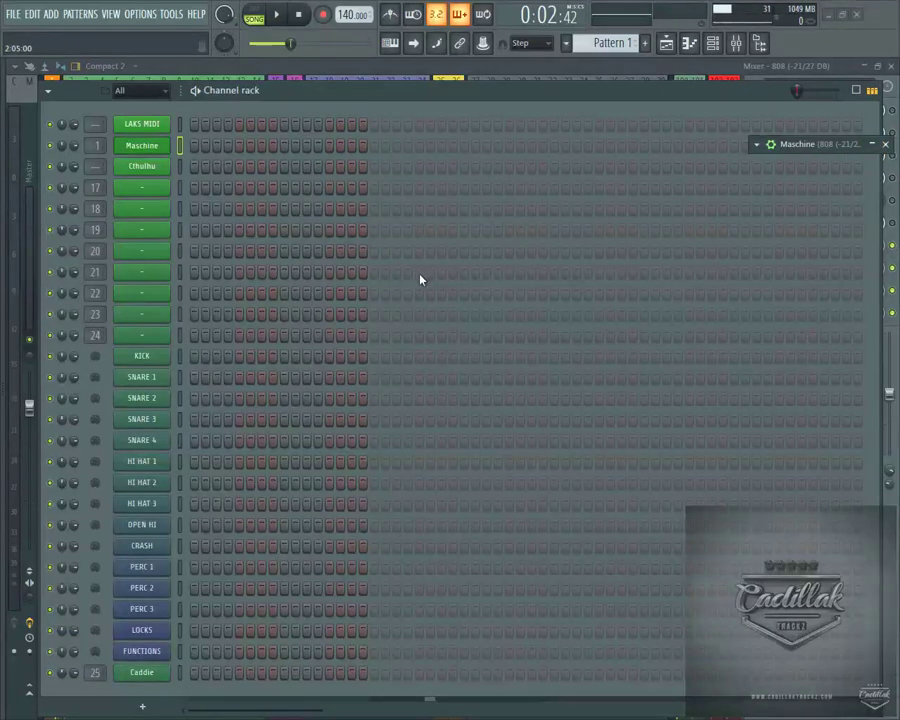